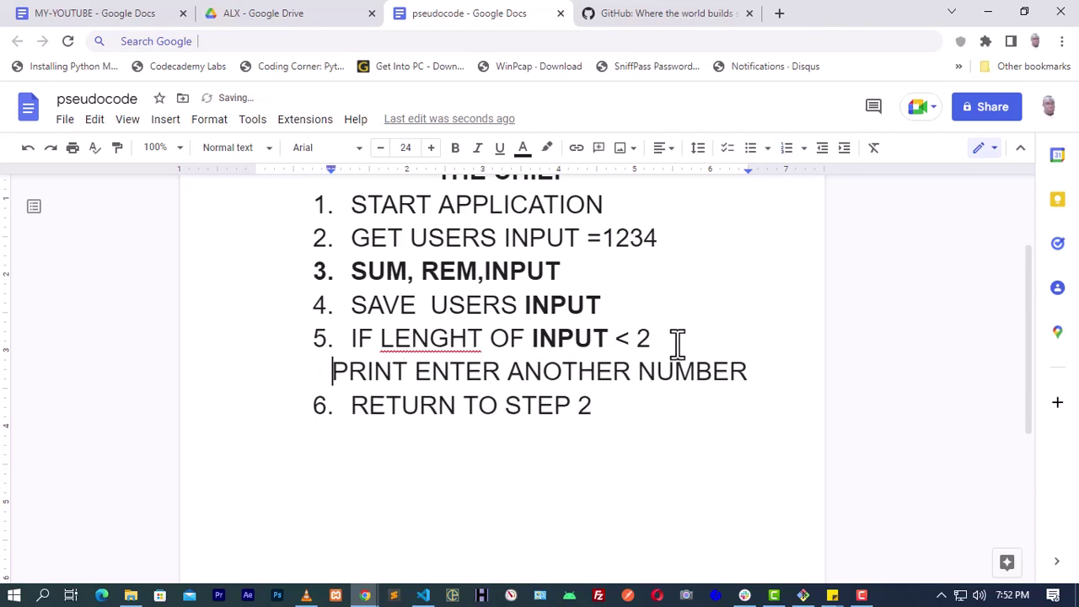
# Make PRINT ENTER ANOTHER NUMBER its own step 6 and correct LENGHT to LENGTH
pyautogui.press('BackSpace')
pyautogui.press('BackSpace')
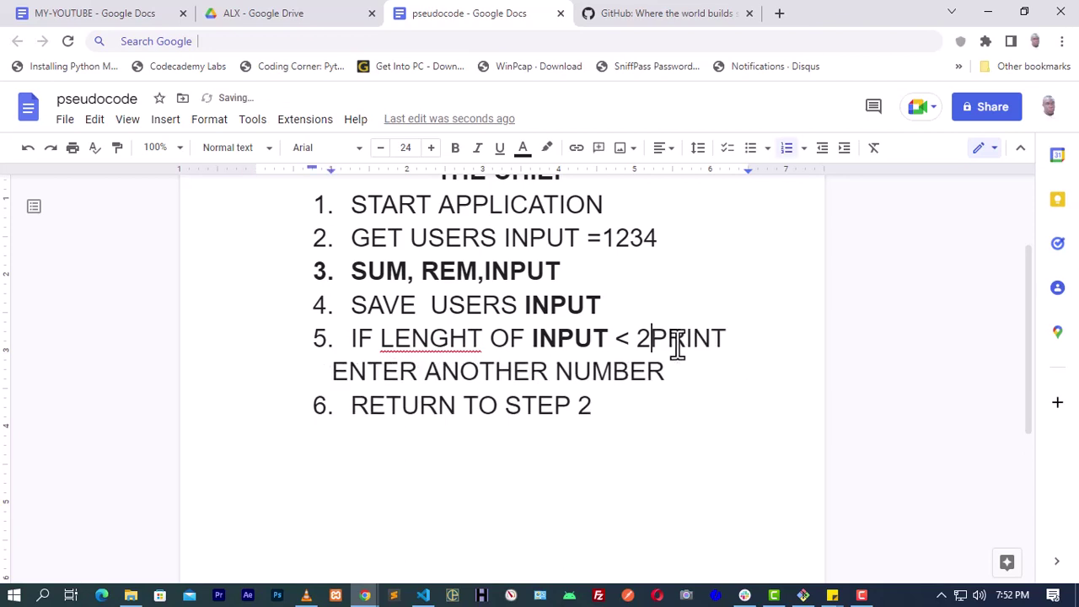
pyautogui.press('Return')
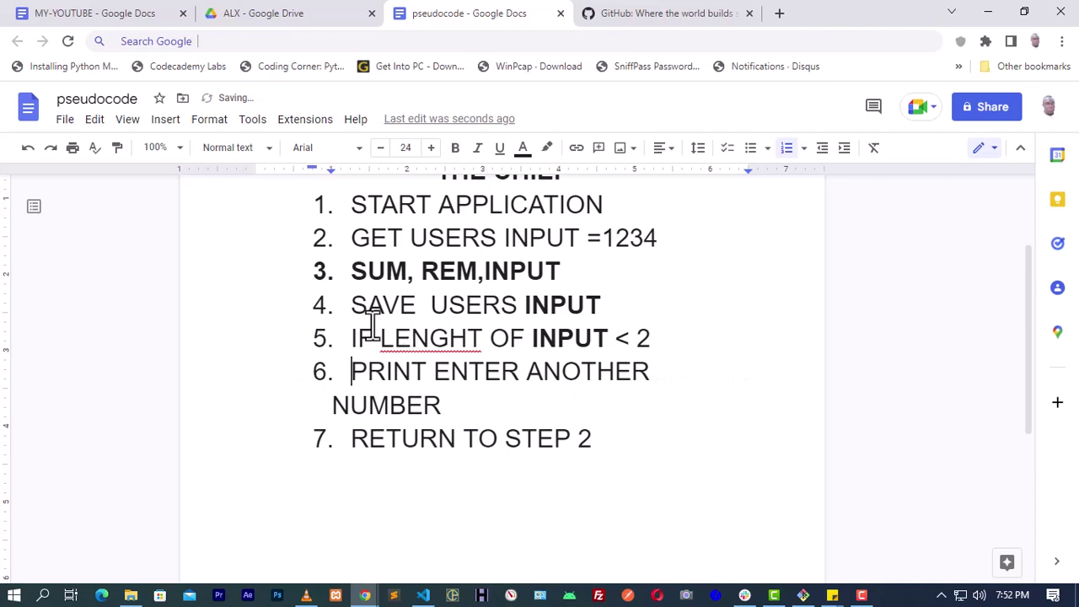
pyautogui.click(456, 342)
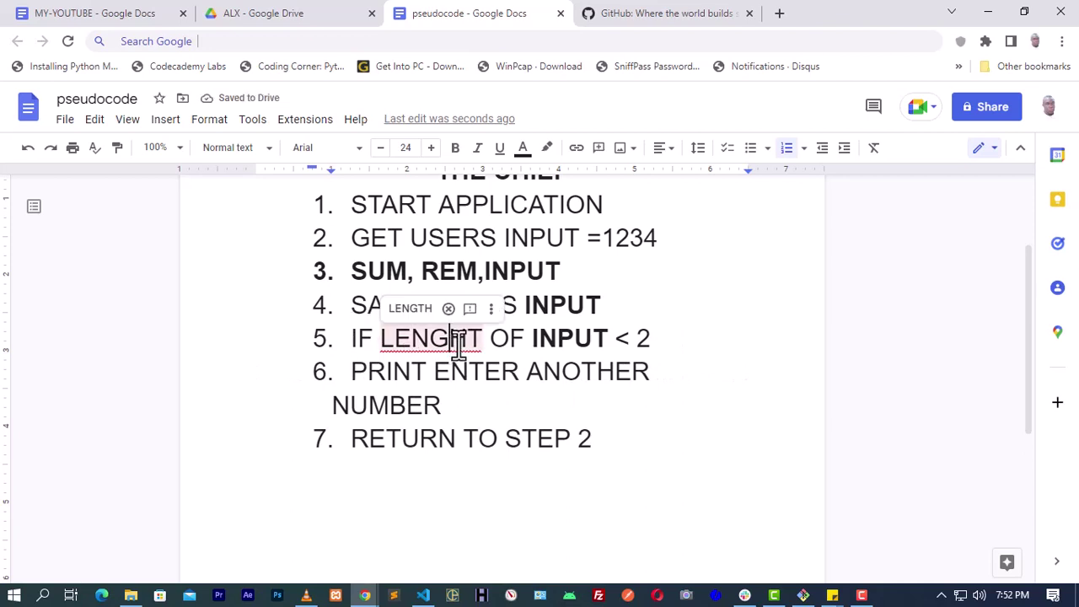
pyautogui.click(410, 308)
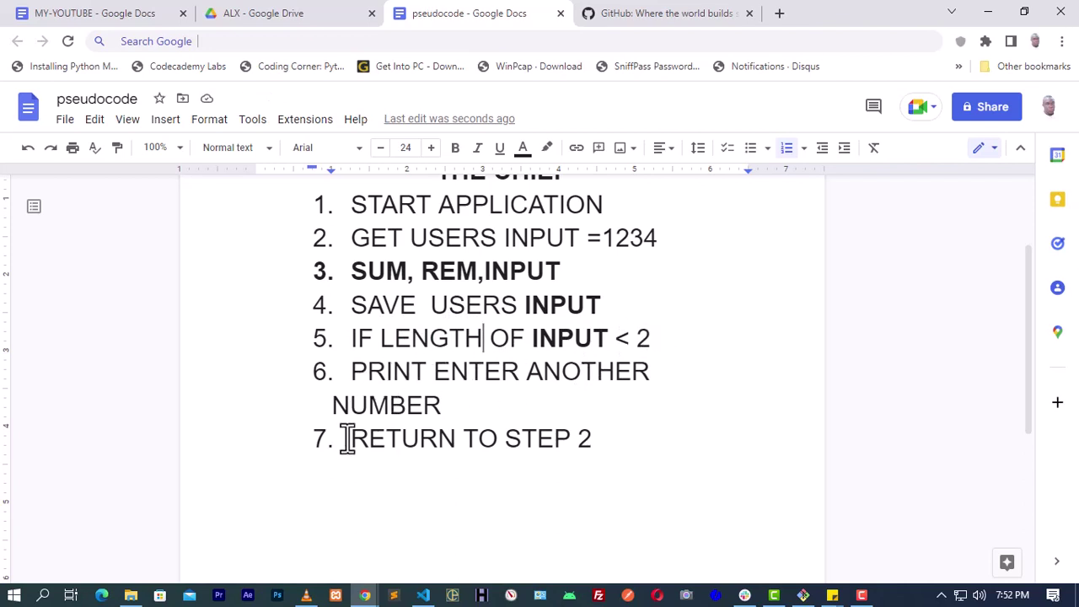
# Move RETURN TO STEP 2 onto the end of step 6, leaving step 7 empty
pyautogui.moveTo(354, 438); pyautogui.dragTo(595, 438)
pyautogui.moveTo(512, 438); pyautogui.dragTo(544, 405)
pyautogui.click(499, 412)
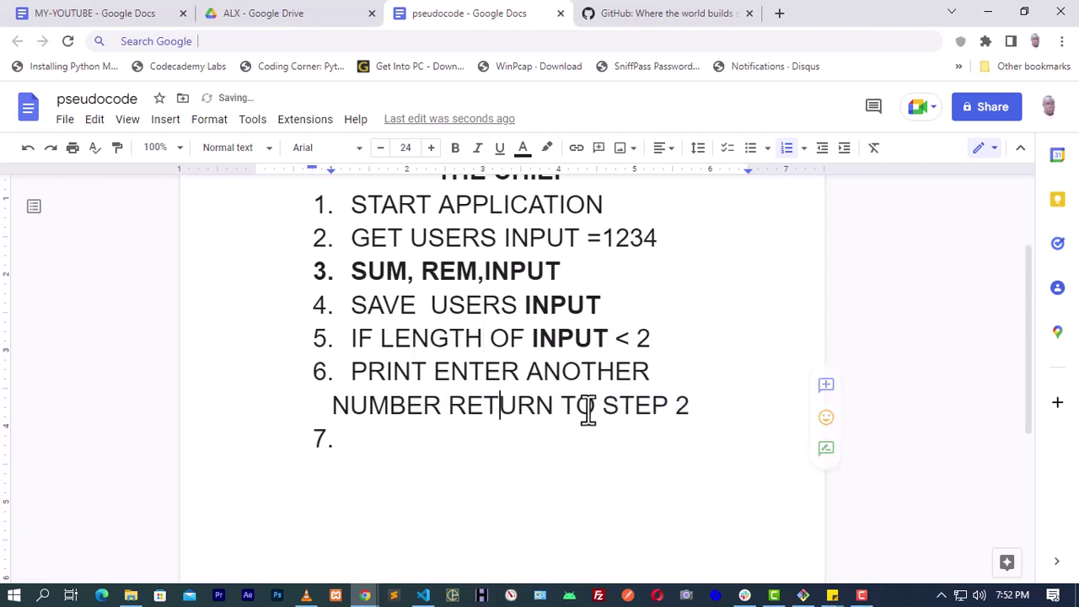
pyautogui.click(471, 447)
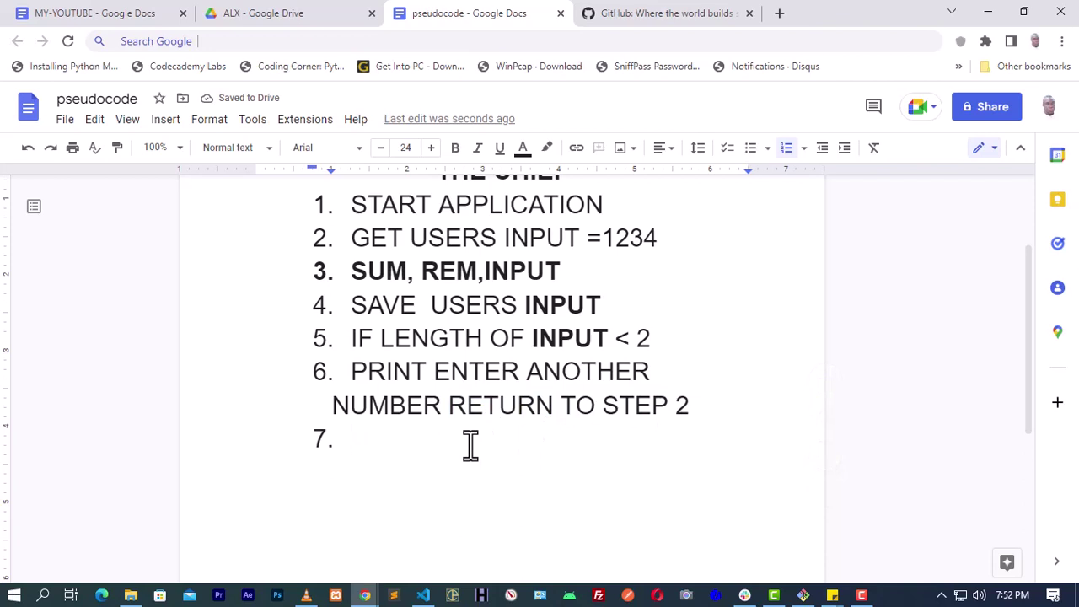
# Write step 7 as ELSE GOTO STEP 8
pyautogui.write('ELSE')
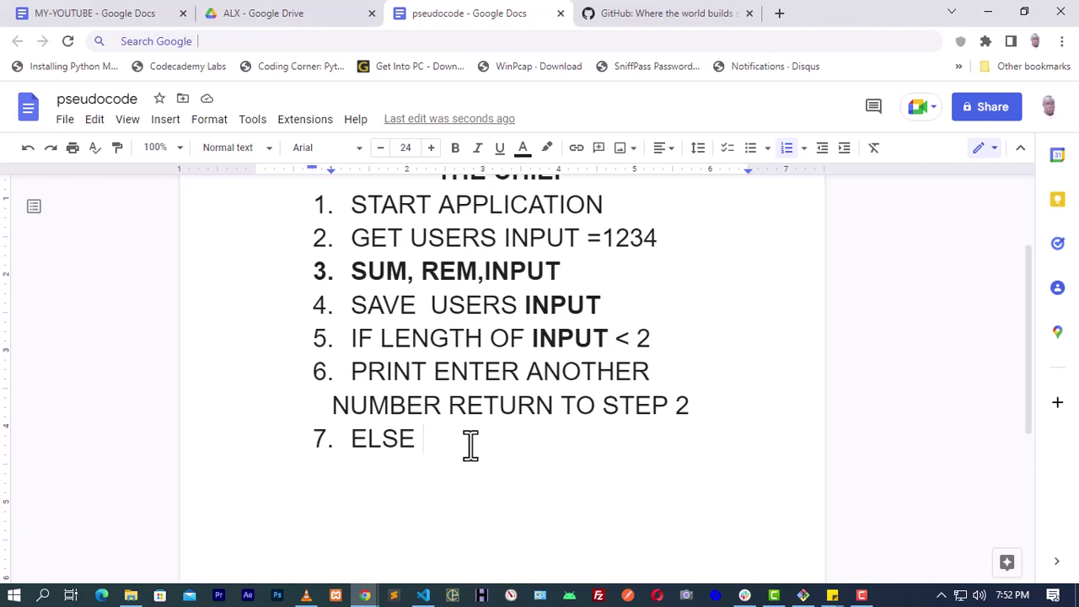
pyautogui.write('GOTO STEP ')
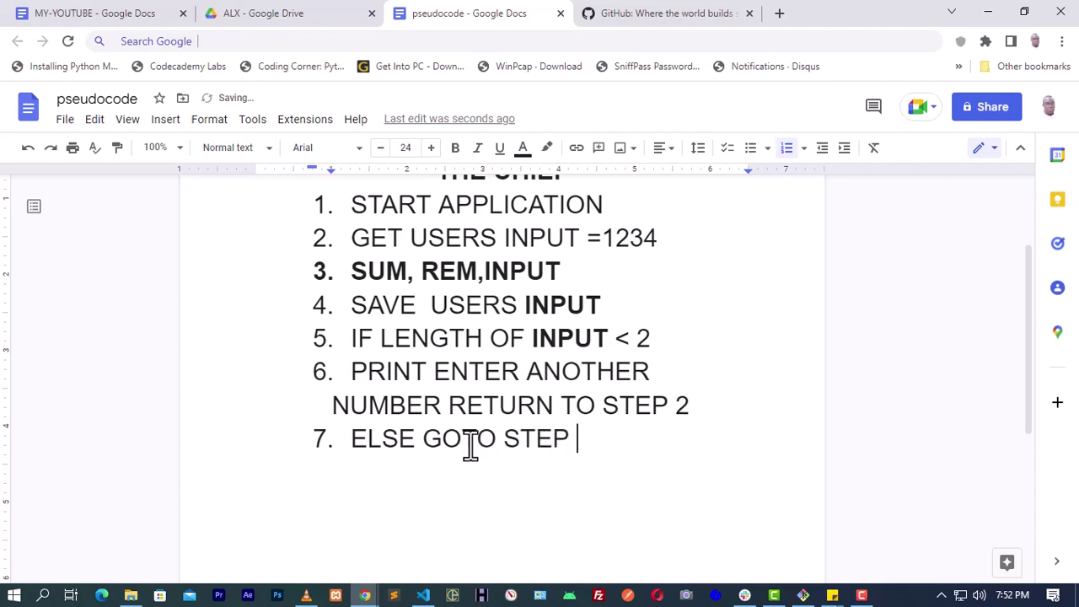
pyautogui.write('8')
pyautogui.press('Return')
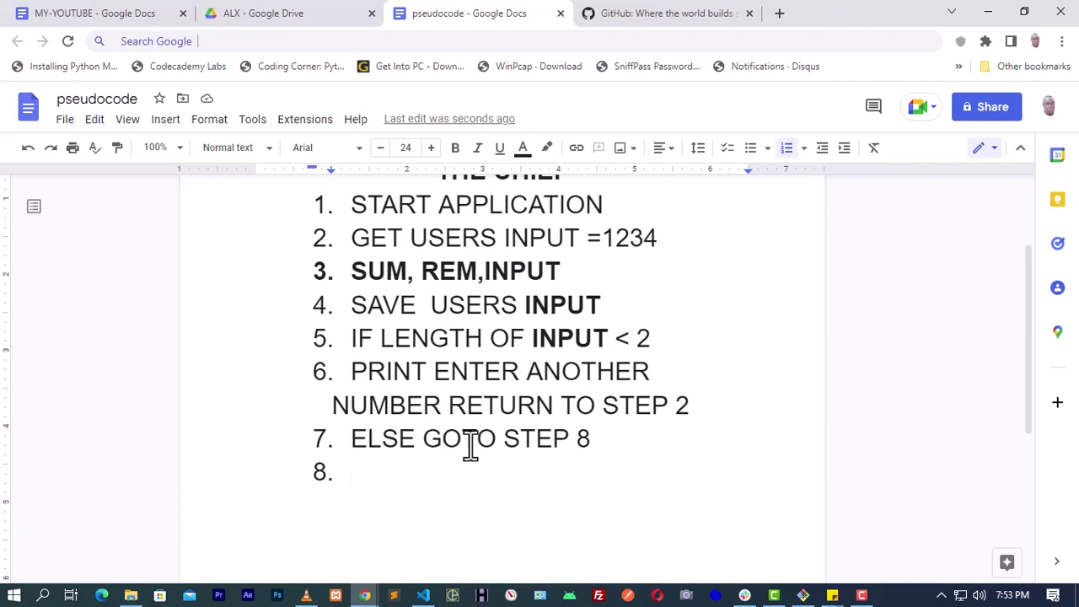
# Add step 8 LOOP THROUGH THE NUMBERS and start step 9
pyautogui.write('WHIL')
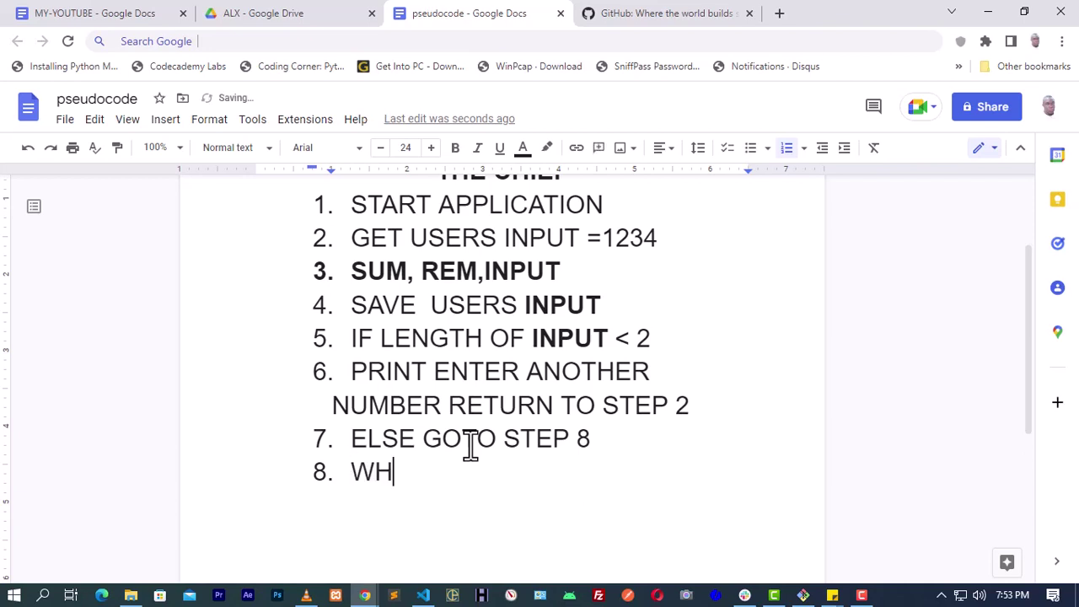
pyautogui.press('BackSpace')
pyautogui.press('BackSpace')
pyautogui.press('BackSpace')
pyautogui.press('BackSpace')
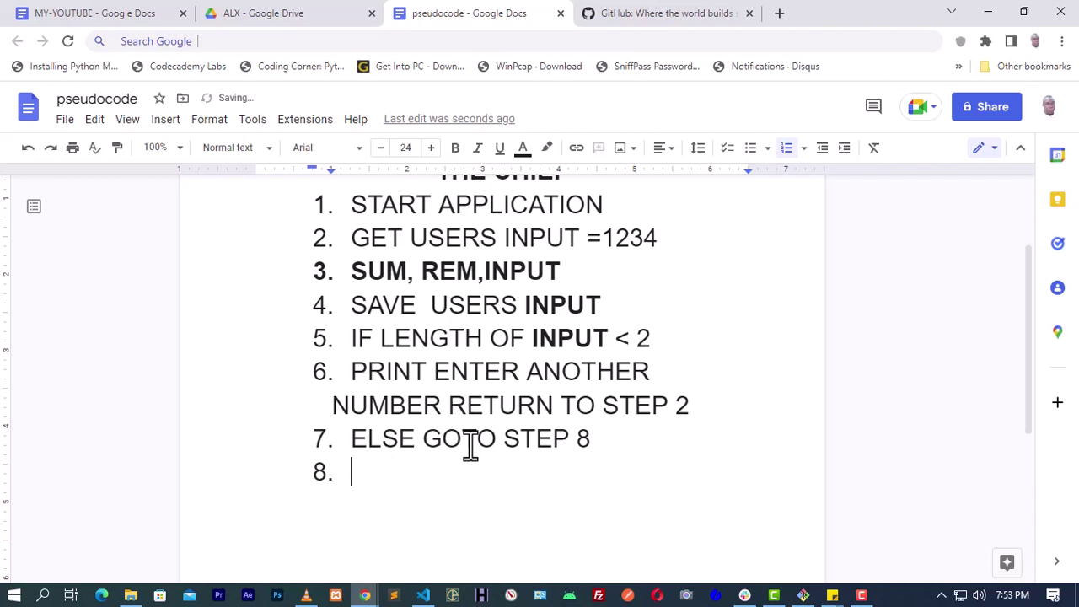
pyautogui.write('LOOP')
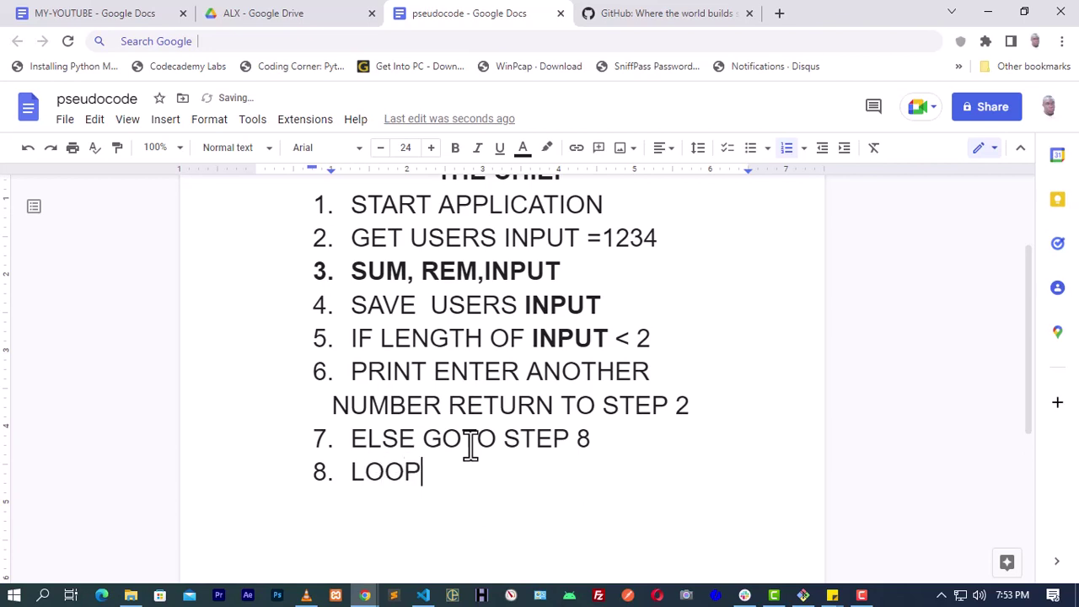
pyautogui.write(' THROUG')
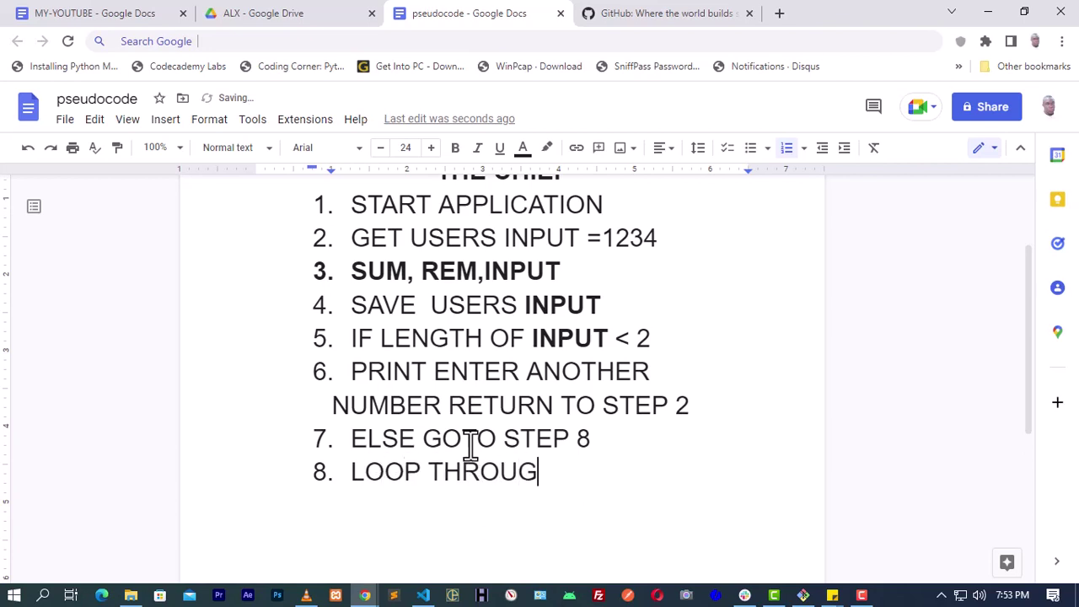
pyautogui.write('H THE NUMBE')
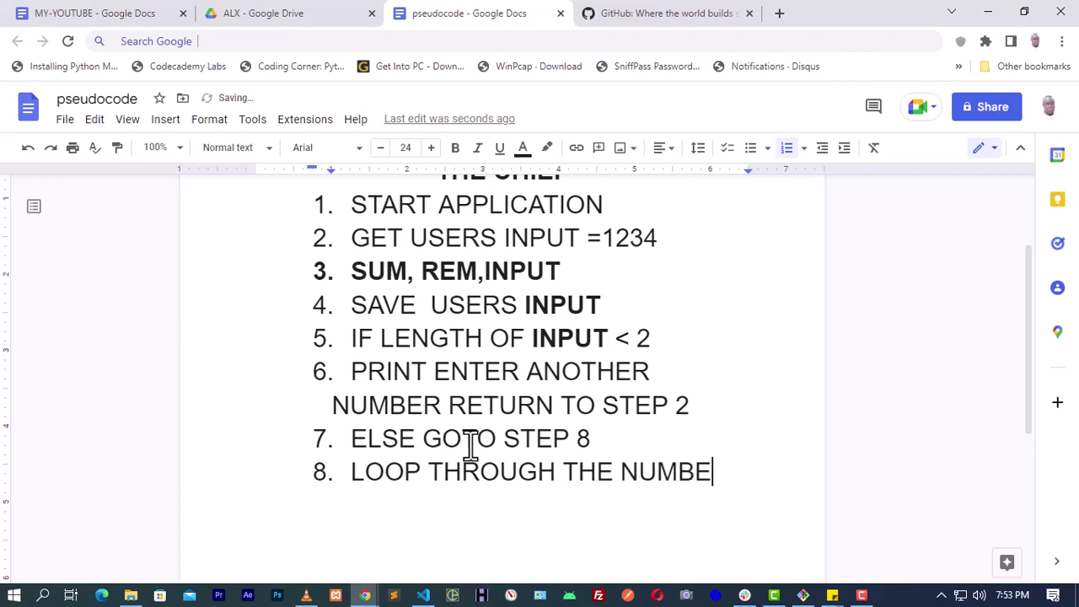
pyautogui.write('RS')
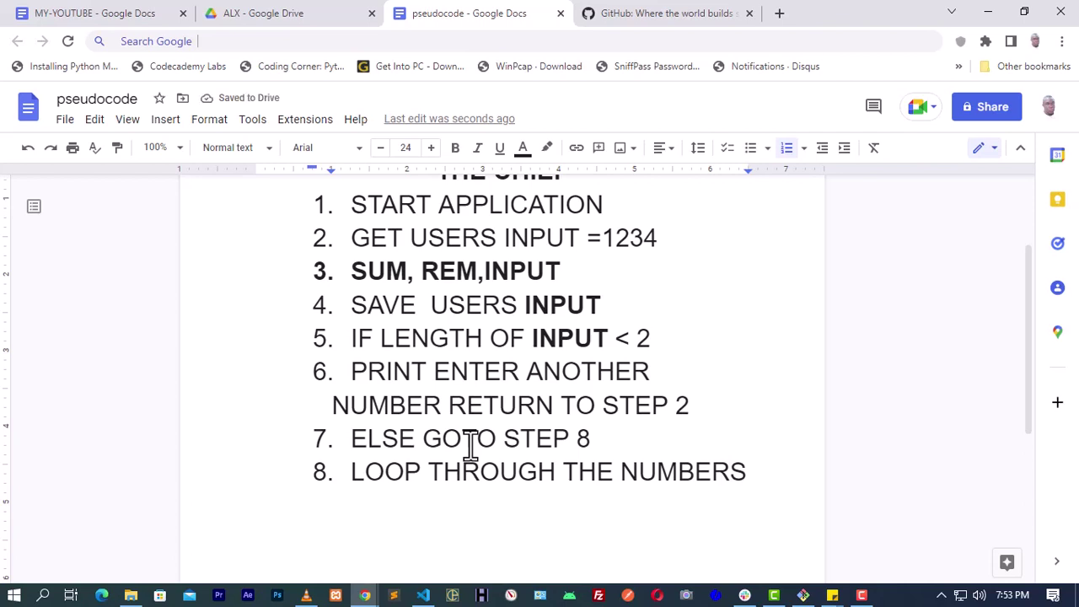
pyautogui.press('Return')
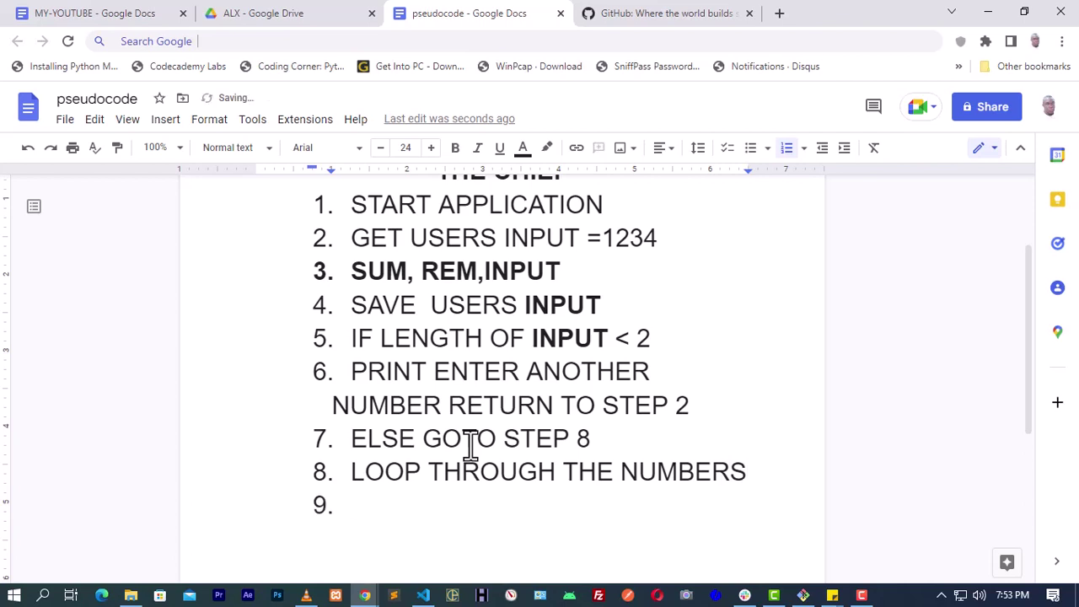
# Type step 9 as GET THE REMEMDER BY 10, removing the stray equals sign
pyautogui.write('GET THE')
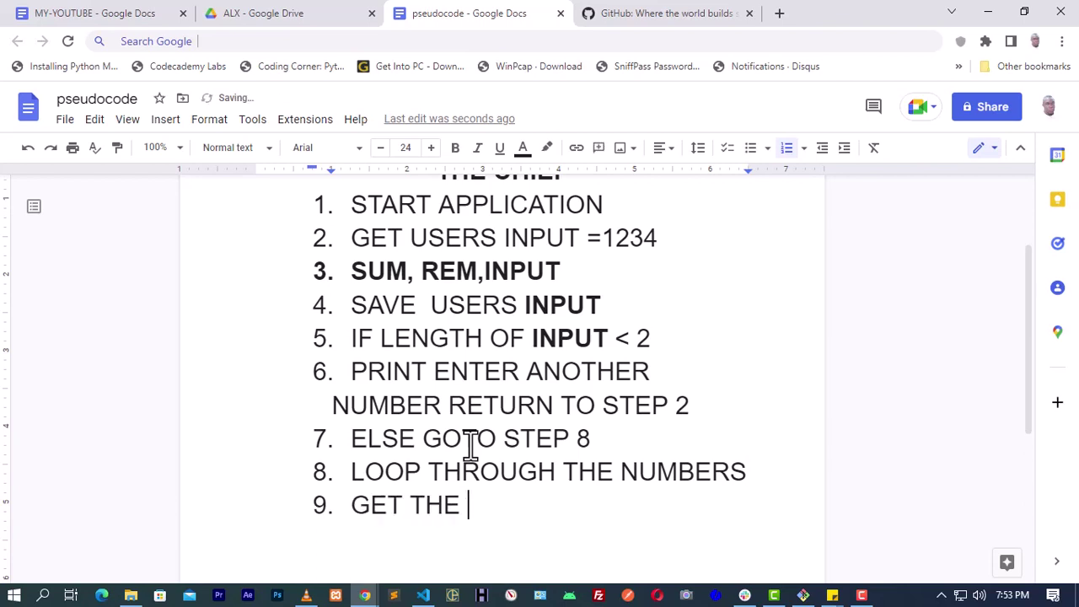
pyautogui.write(' REMEM')
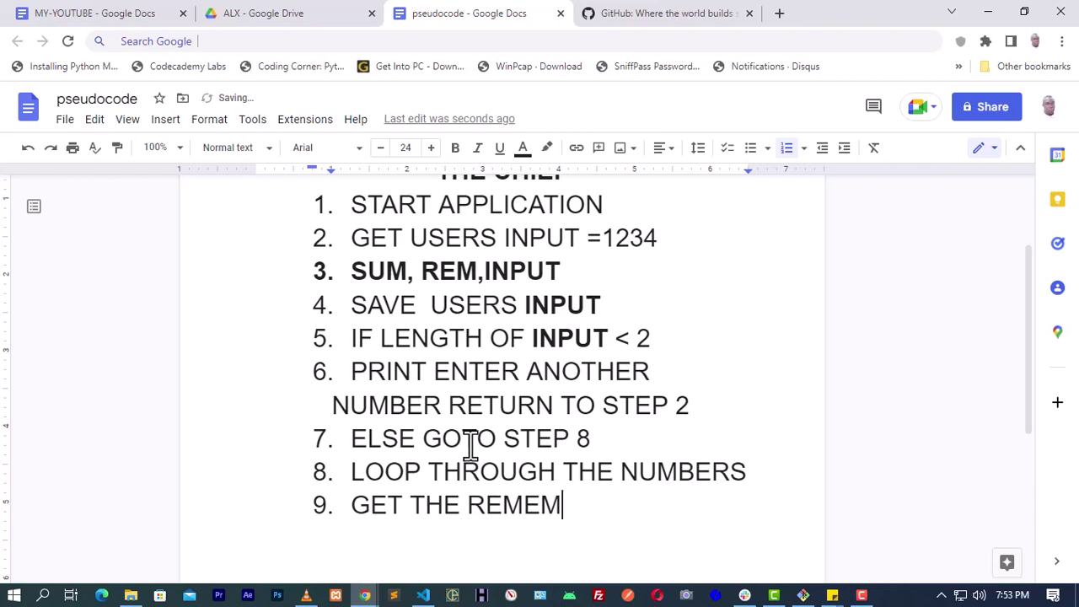
pyautogui.write('DER')
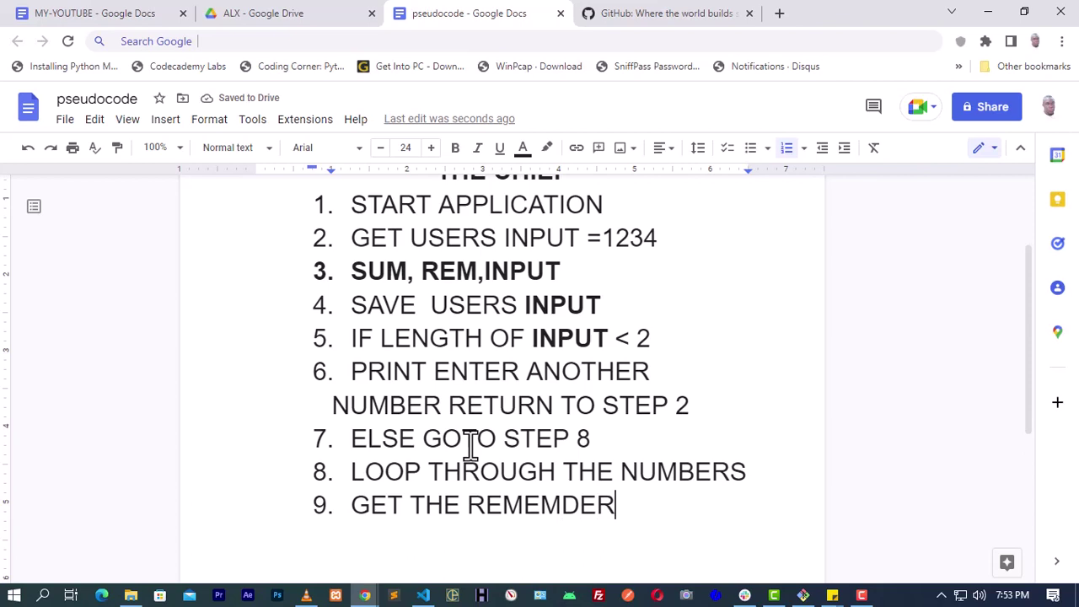
pyautogui.write(' BY 10')
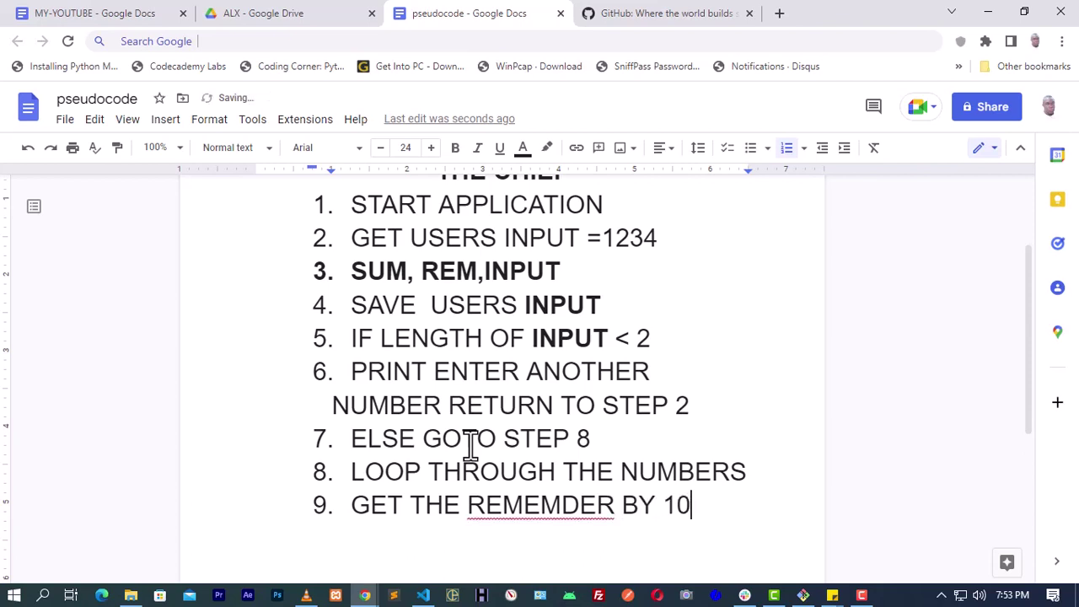
pyautogui.write('=')
pyautogui.press('BackSpace')
pyautogui.press('BackSpace')
pyautogui.write('0')
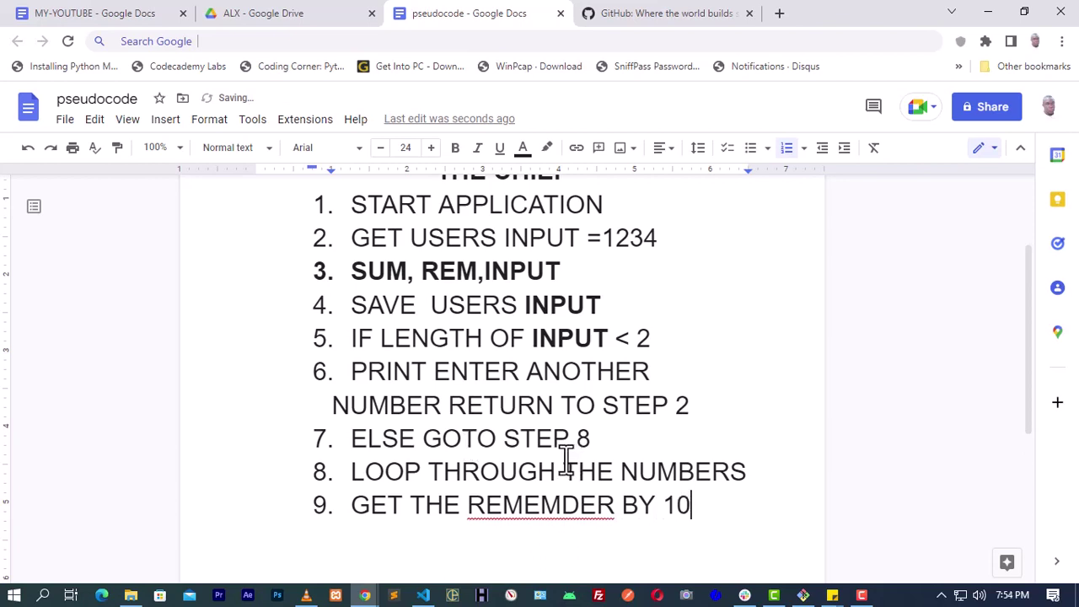
# Correct REMEMDER to REMINDER in step 9 and begin an empty step 10
pyautogui.click(544, 505)
pyautogui.press('BackSpace')
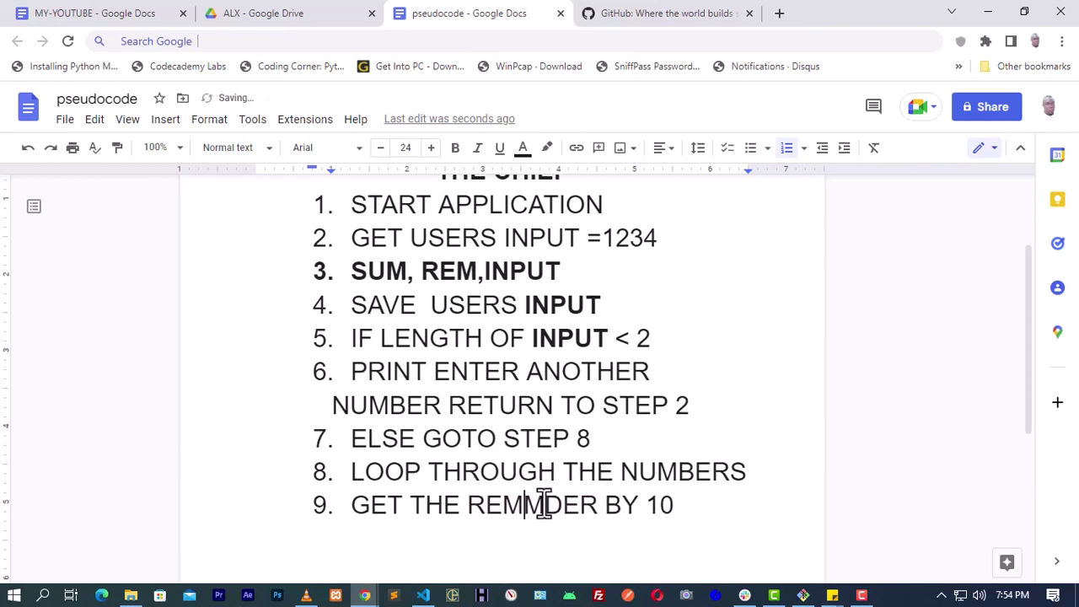
pyautogui.press('BackSpace')
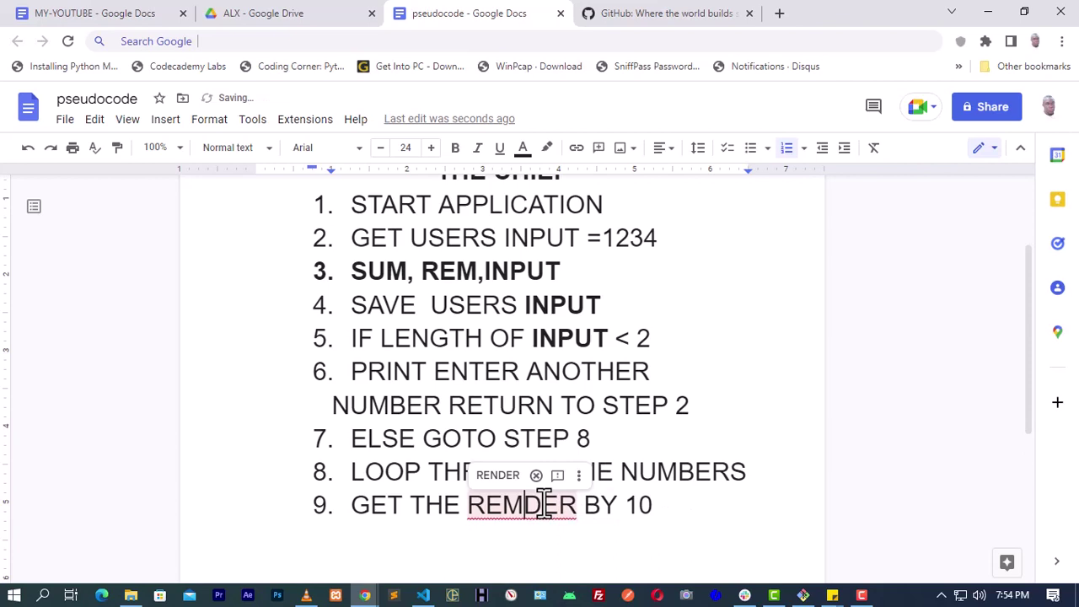
pyautogui.write('IN')
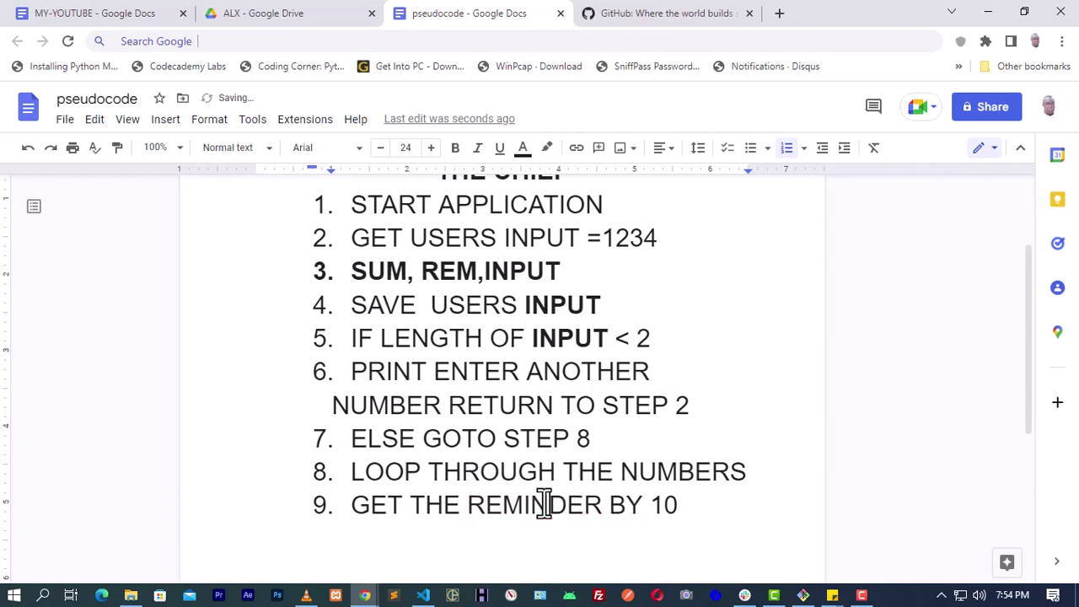
pyautogui.click(597, 477)
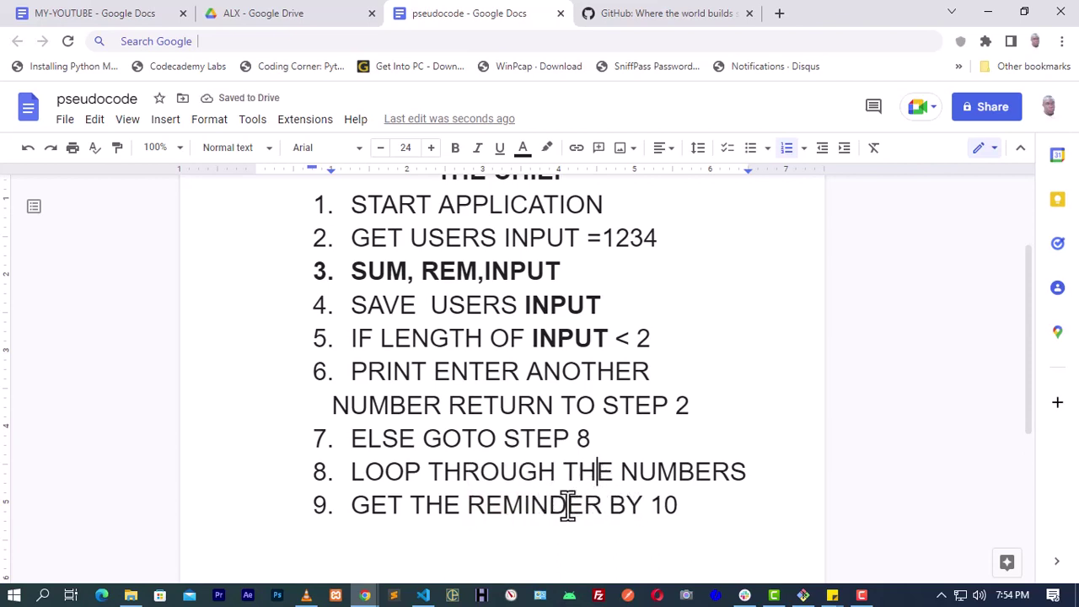
pyautogui.doubleClick(516, 511)
pyautogui.click(596, 512)
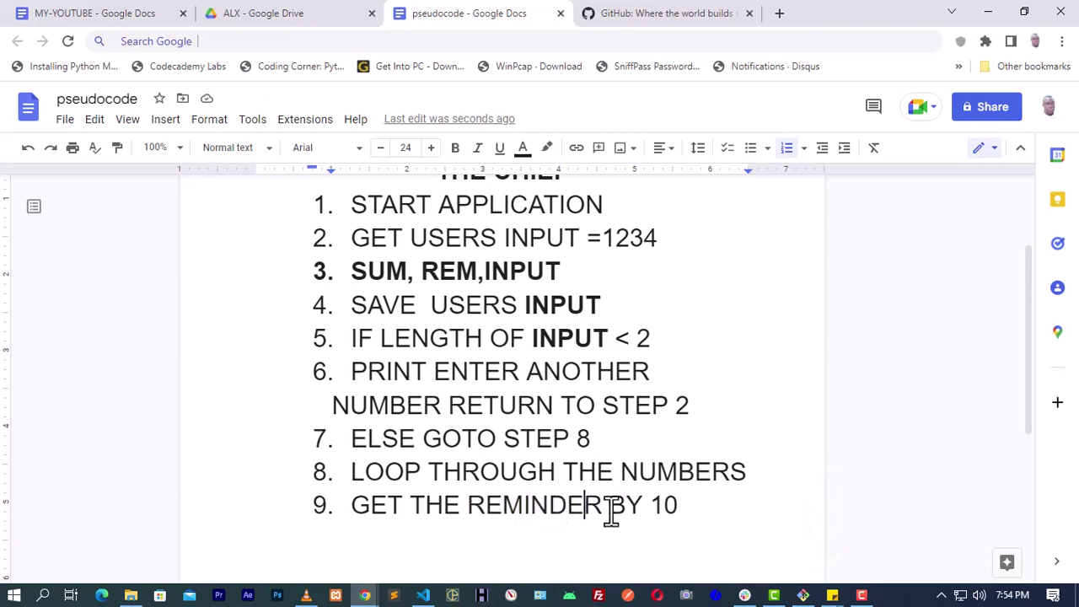
pyautogui.click(685, 509)
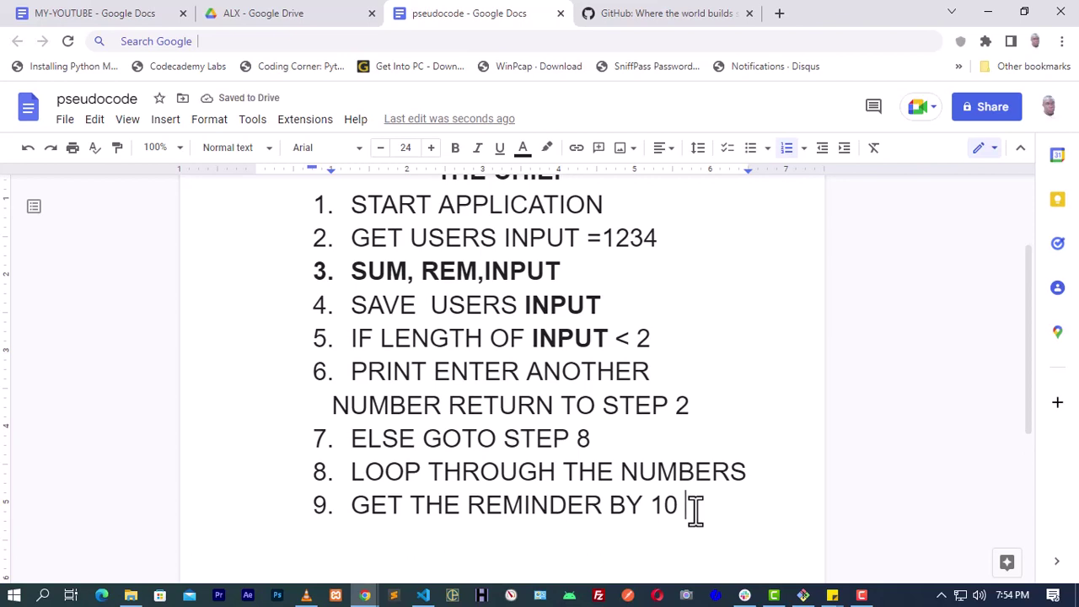
pyautogui.press('Return')
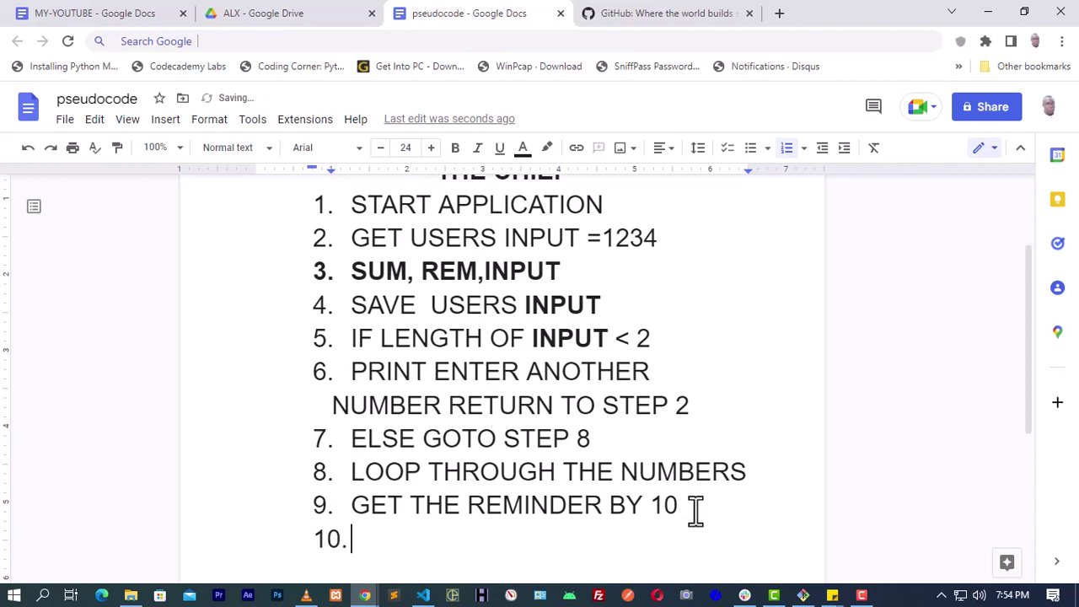
# Write step 10 as SQUARE THE REMAINDER BY ITSELF and step 11 as ADD IT TO SUM
pyautogui.write('SQUARE ')
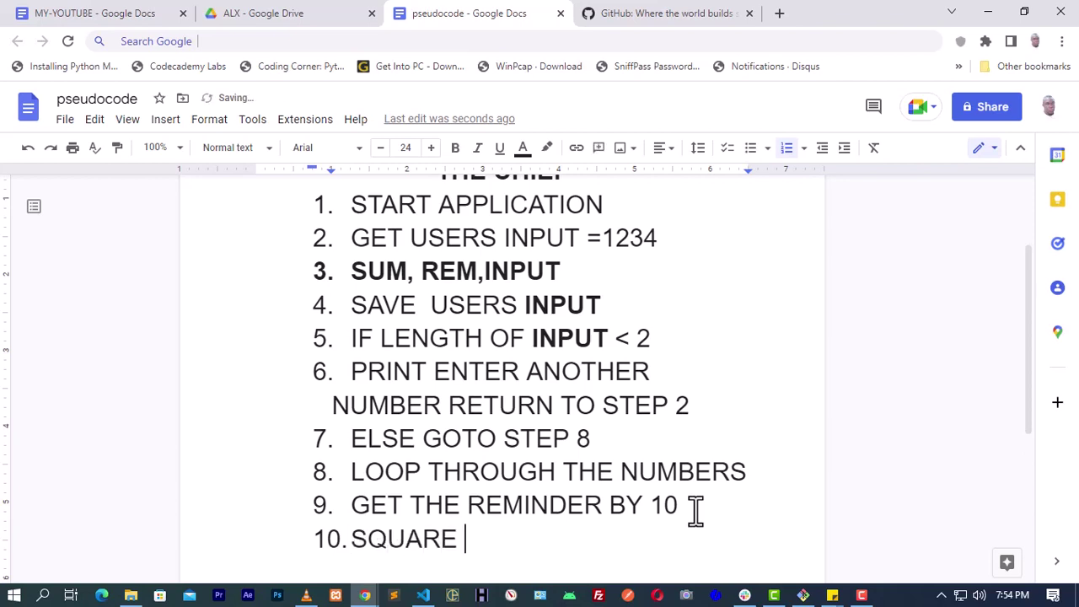
pyautogui.write('THE R')
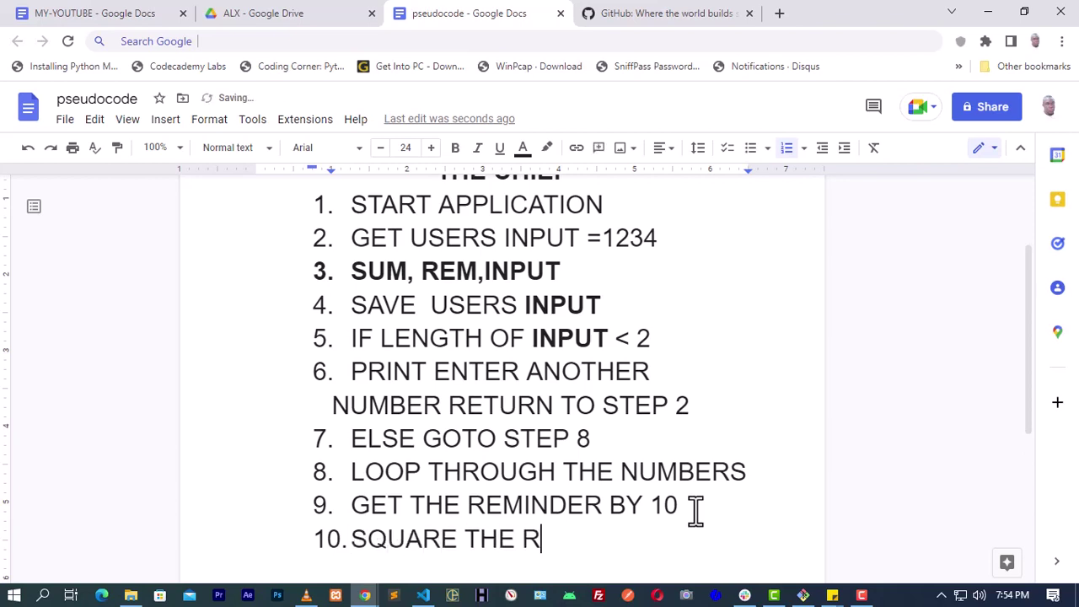
pyautogui.write('EMAINDER')
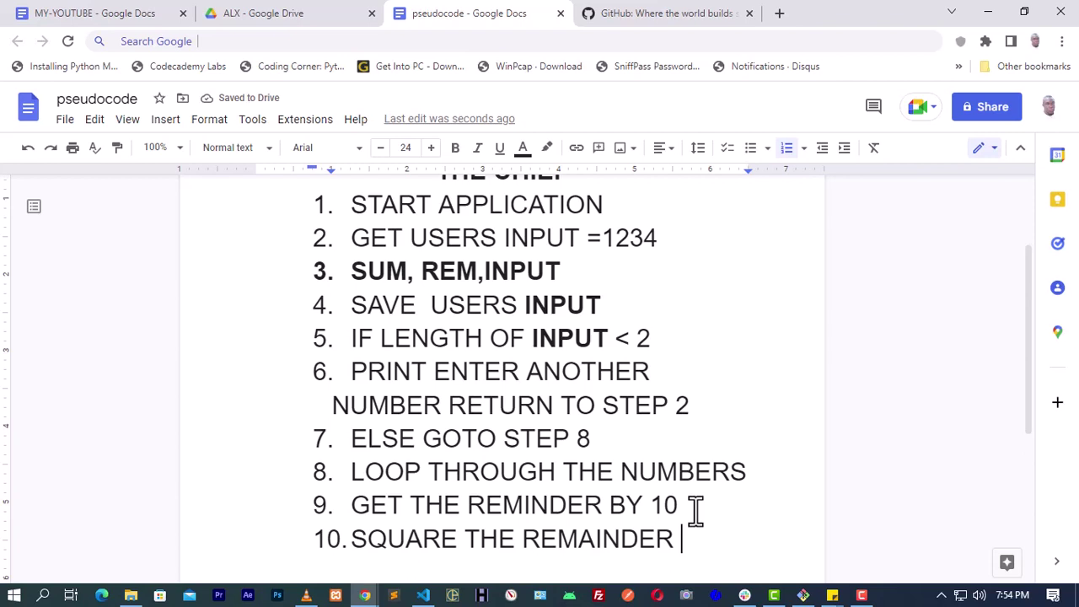
pyautogui.write('BY')
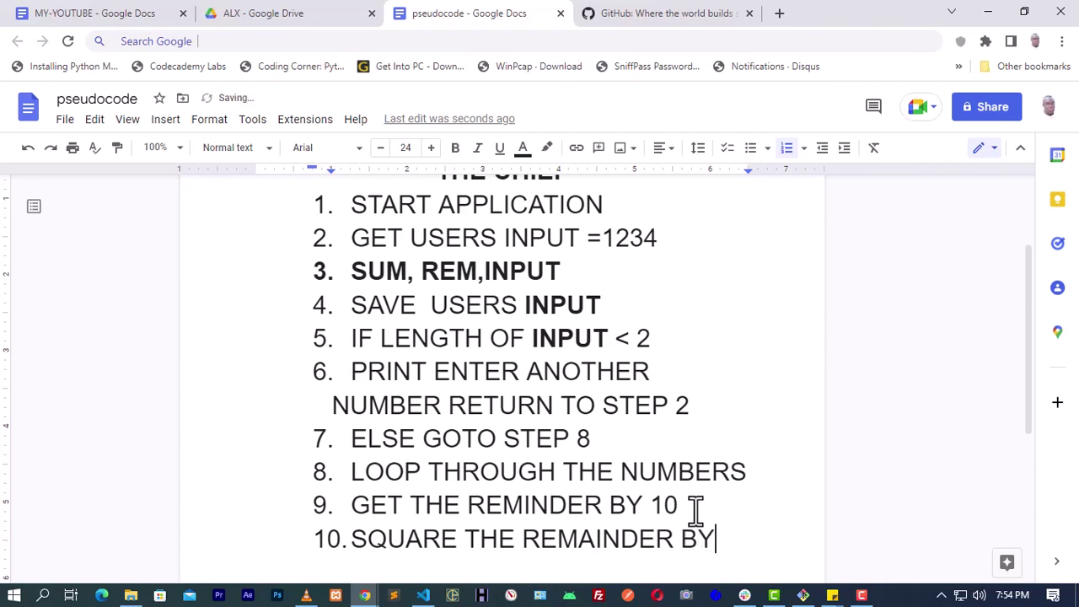
pyautogui.write(' ITSL')
pyautogui.press('BackSpace')
pyautogui.press('BackSpace')
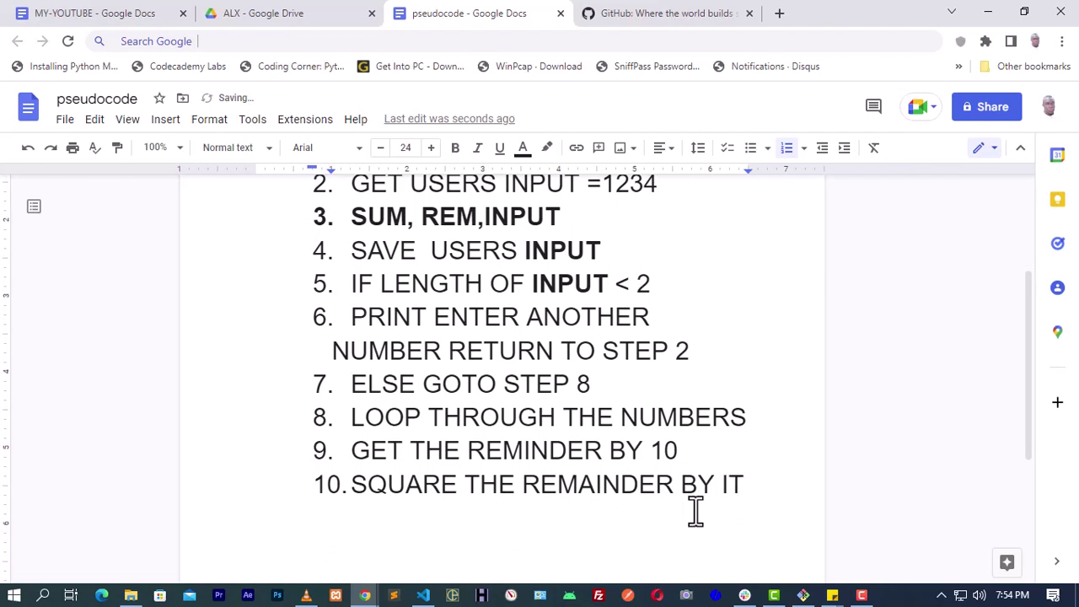
pyautogui.write('SELF')
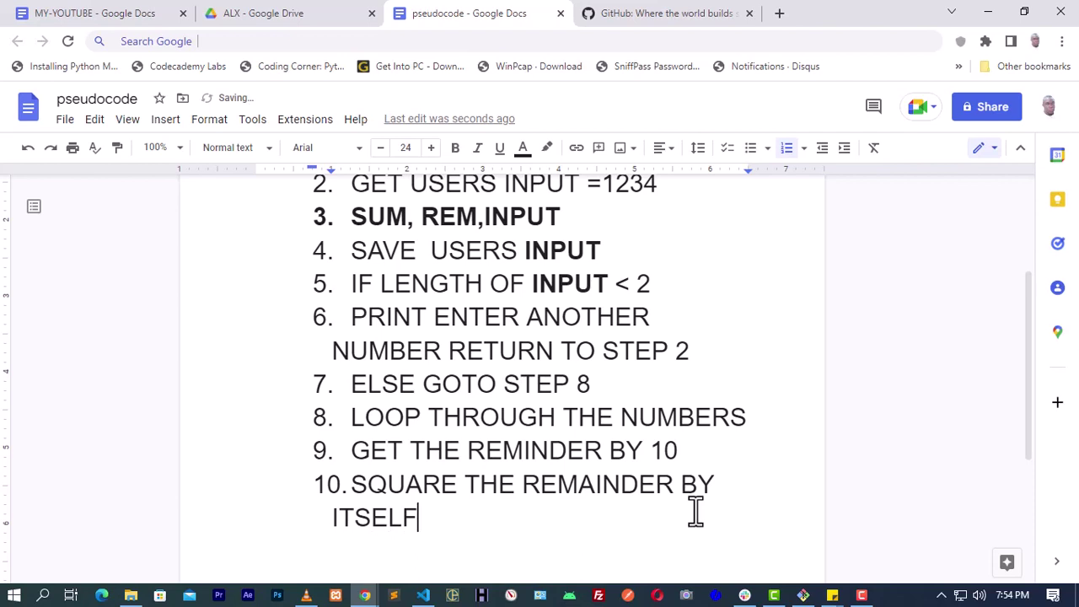
pyautogui.press('Return')
pyautogui.write('ADD IT TO ')
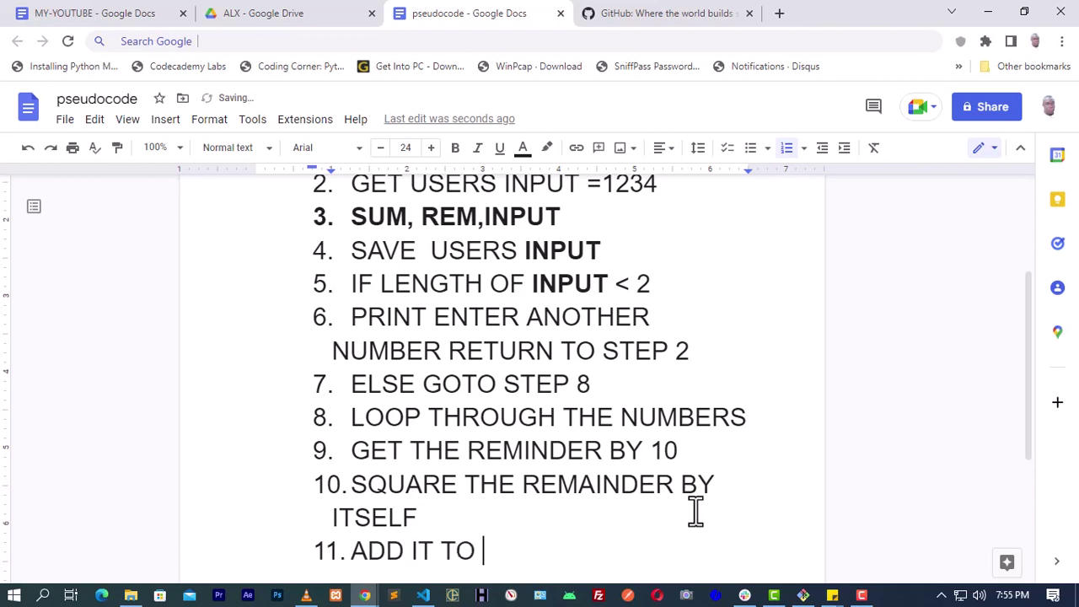
pyautogui.write('SUM')
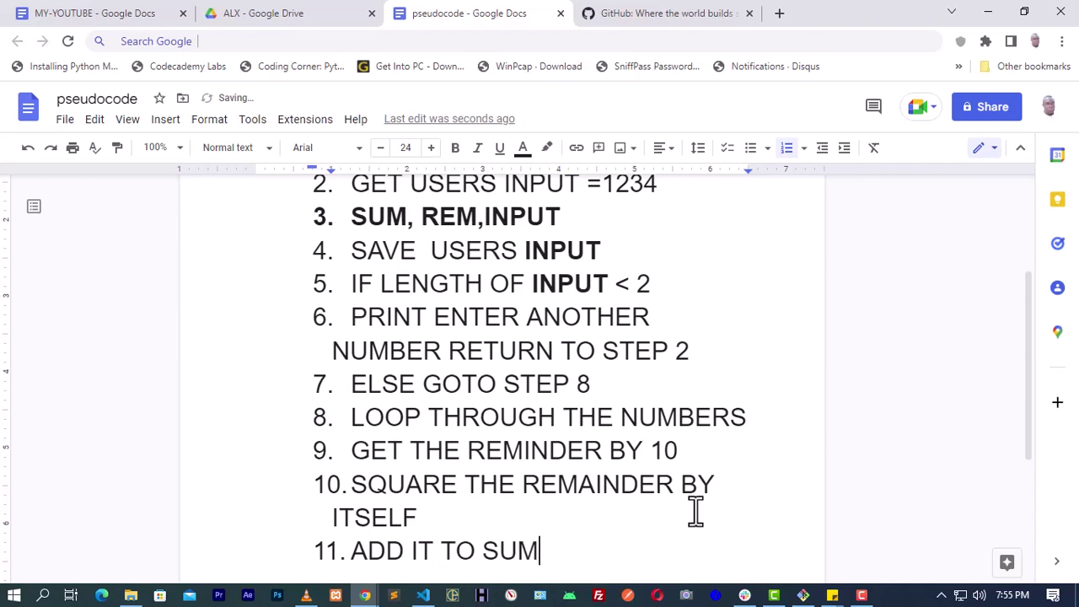
# Bold SUM in item 11 and copy the bold word REM from item 3
pyautogui.doubleClick(511, 550)
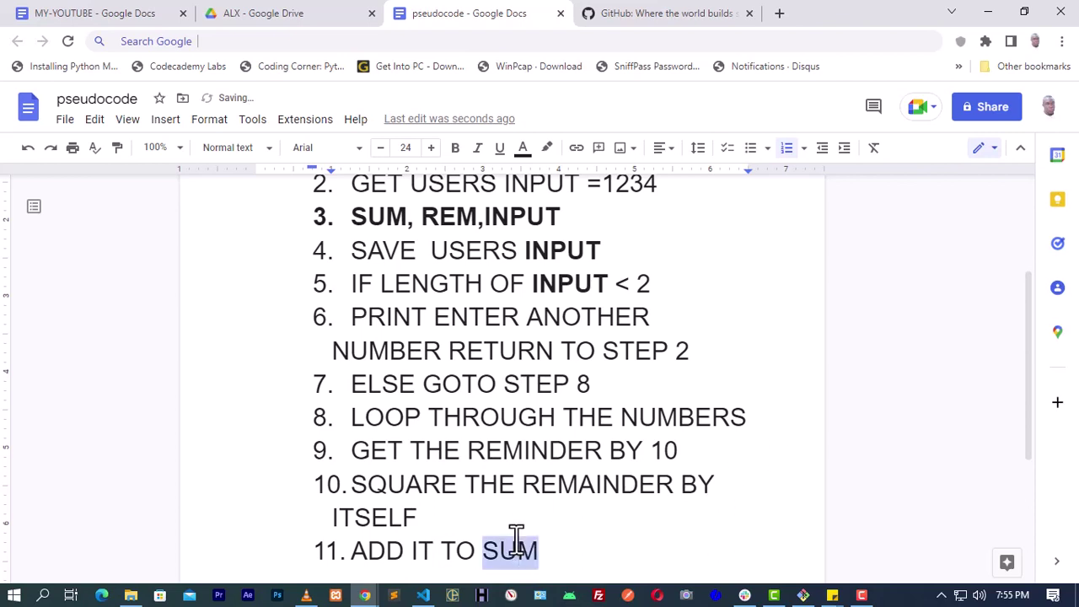
pyautogui.click(455, 151)
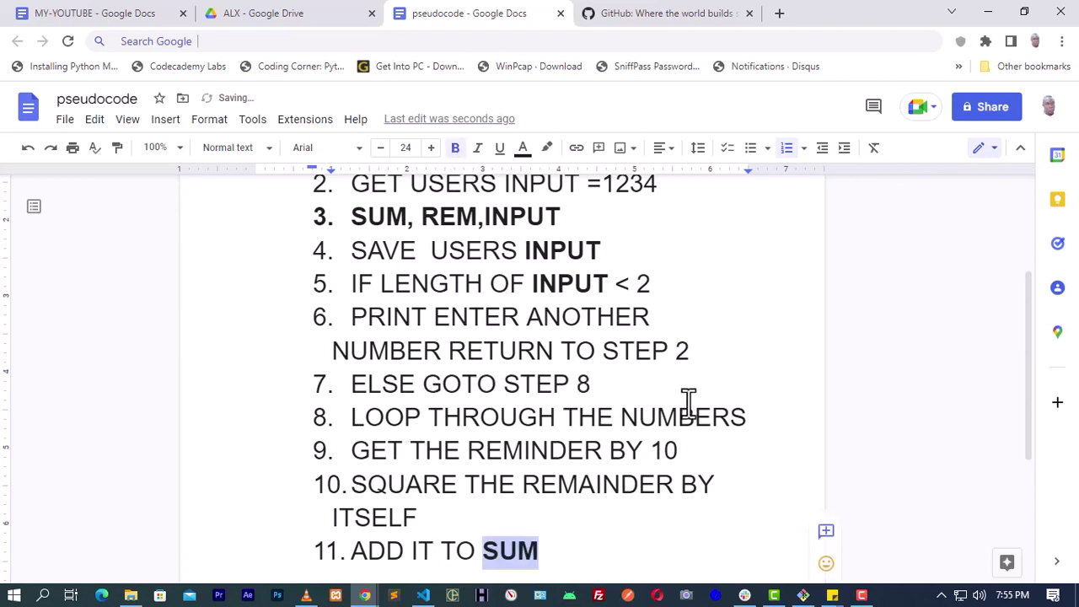
pyautogui.scroll(1, 517, 394)
pyautogui.scroll(1, 517, 390)
pyautogui.scroll(-1, 490, 354)
pyautogui.doubleClick(464, 297)
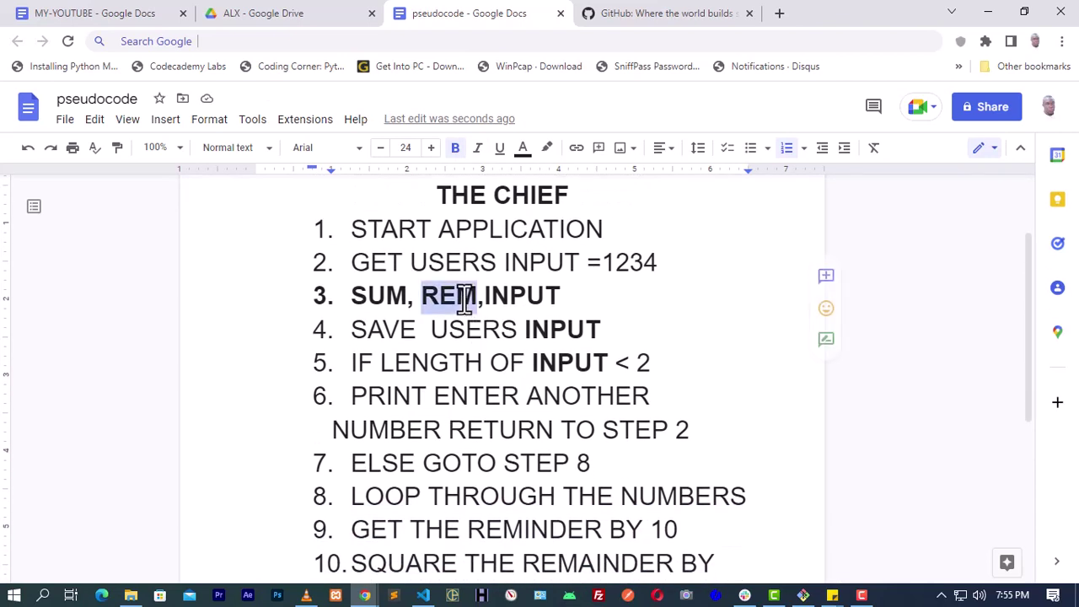
pyautogui.rightClick(463, 301)
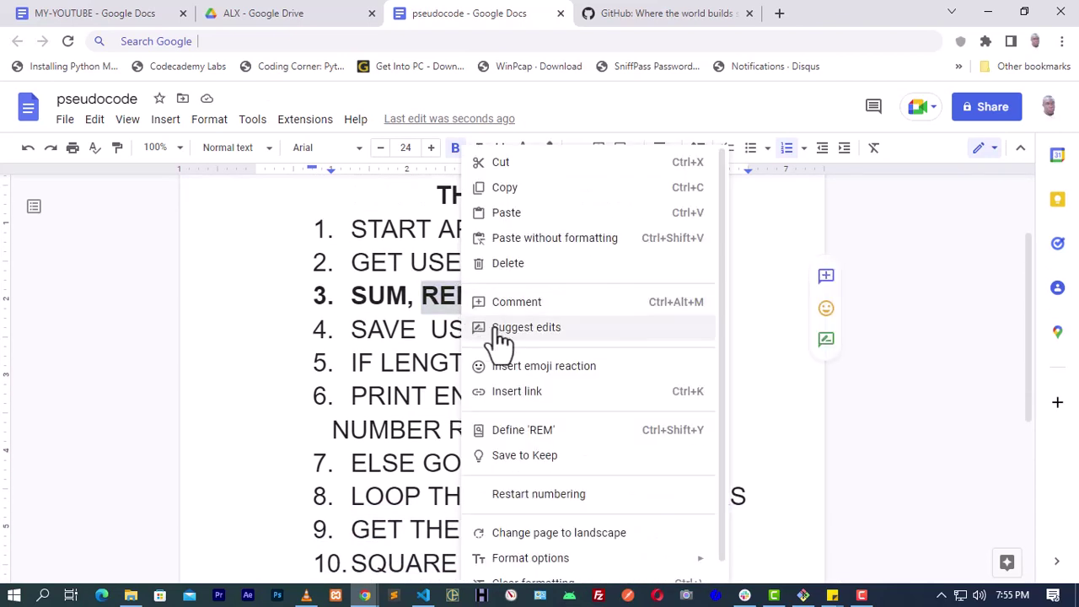
pyautogui.click(494, 188)
# Paste bold REM over REMAINDER in item 10 and REMINDER in item 9
pyautogui.scroll(-4, 476, 325)
pyautogui.scroll(2, 511, 295)
pyautogui.doubleClick(589, 402)
pyautogui.rightClick(589, 403)
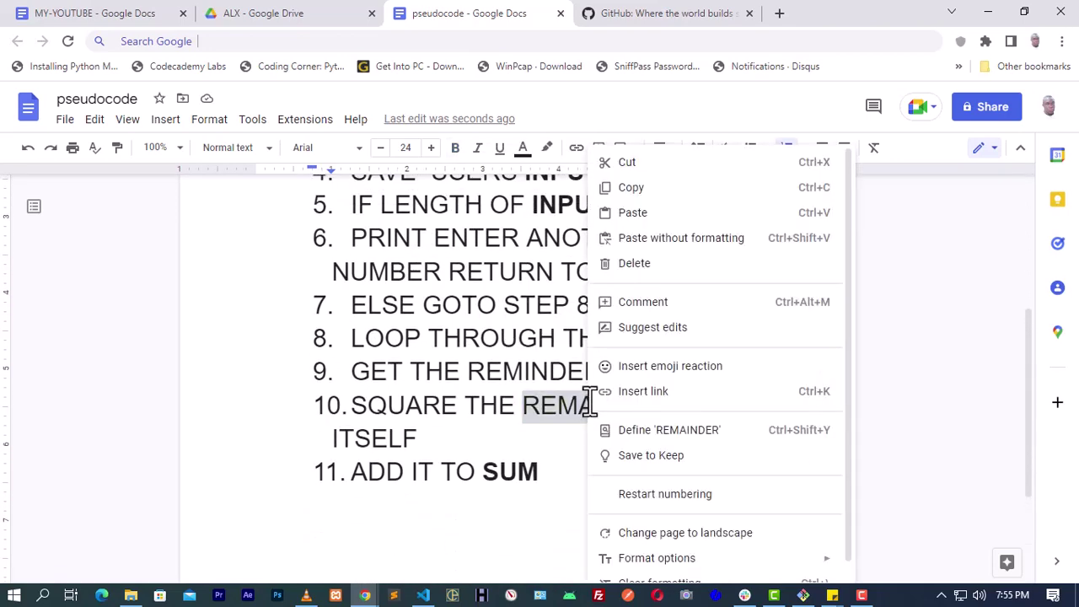
pyautogui.click(633, 216)
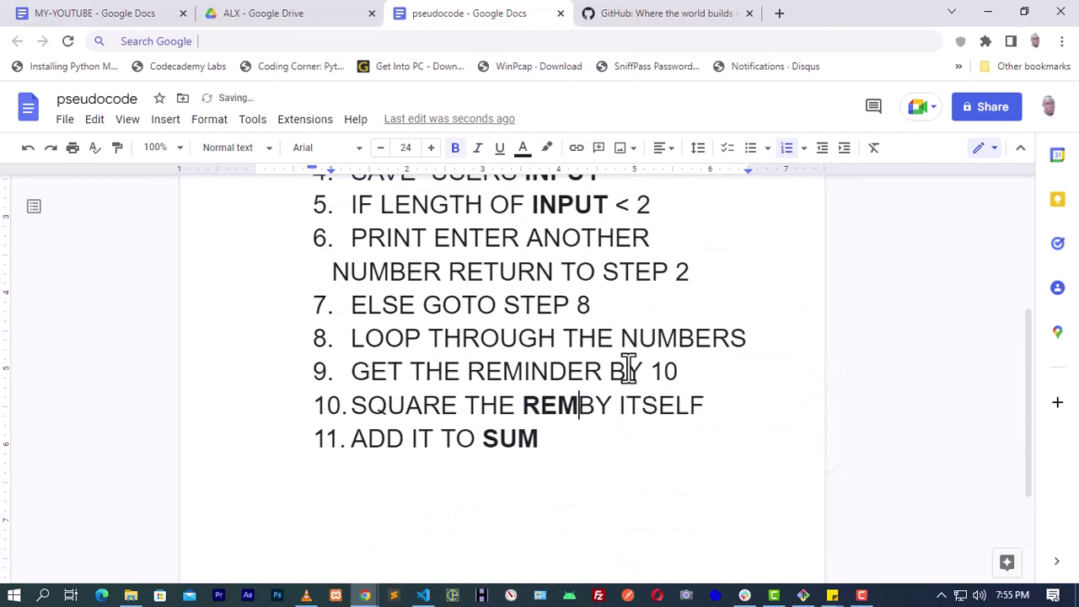
pyautogui.scroll(2, 694, 411)
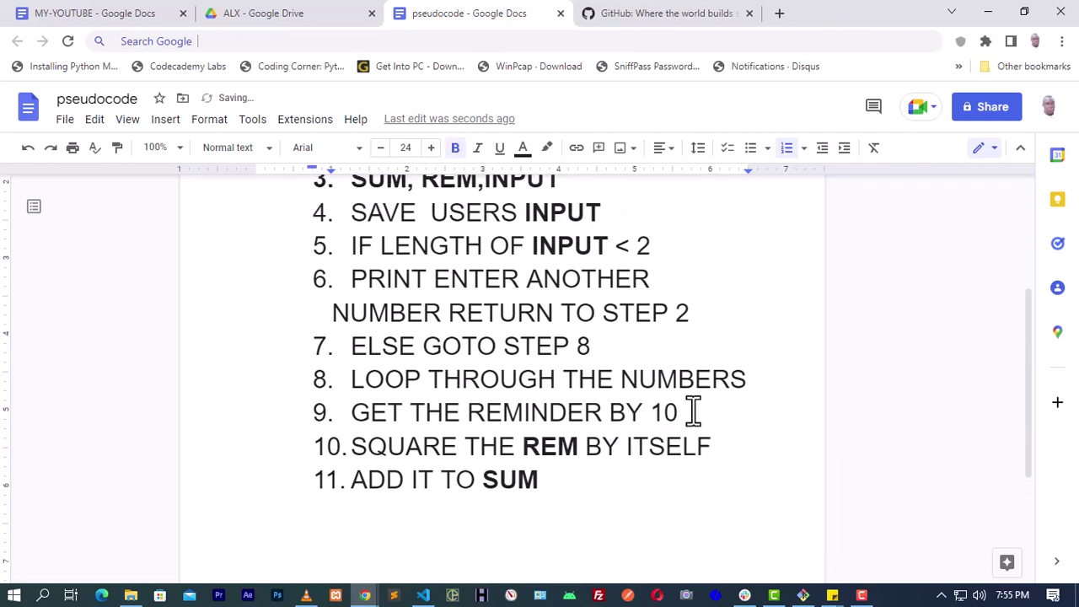
pyautogui.doubleClick(549, 446)
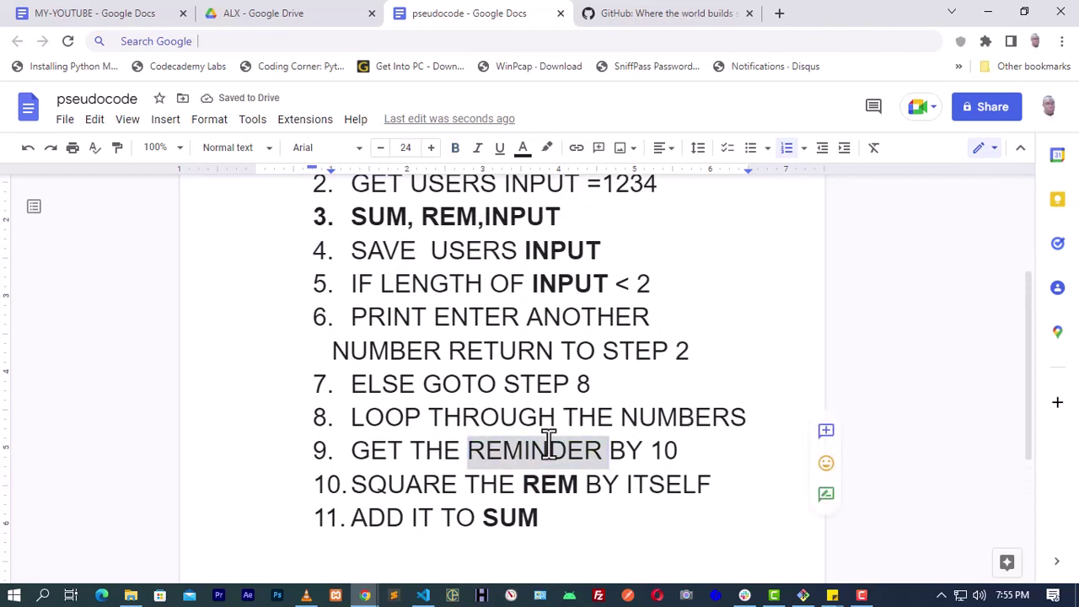
pyautogui.rightClick(549, 446)
pyautogui.click(590, 217)
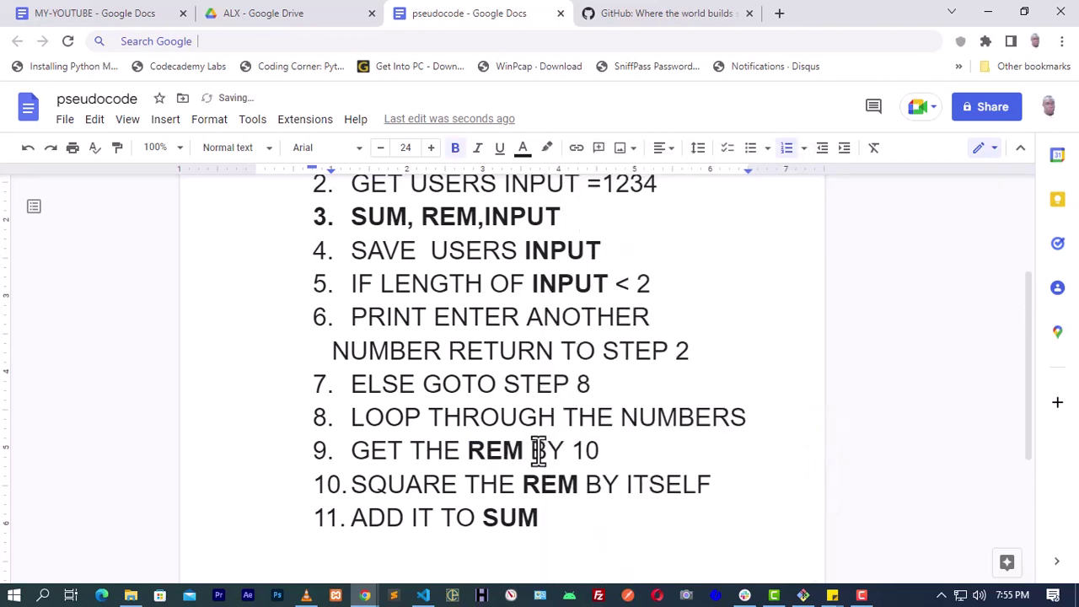
pyautogui.scroll(1, 538, 453)
pyautogui.scroll(1, 539, 480)
pyautogui.scroll(-3, 472, 485)
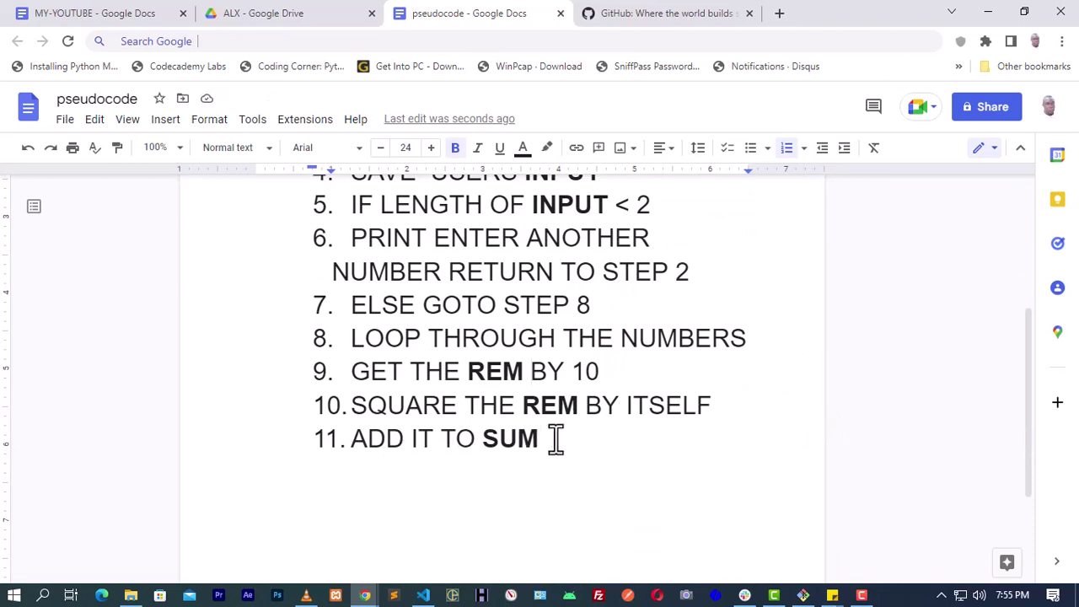
# Start list item 12 after item 11 with bold formatting turned off
pyautogui.press('Return')
pyautogui.press('BackSpace')
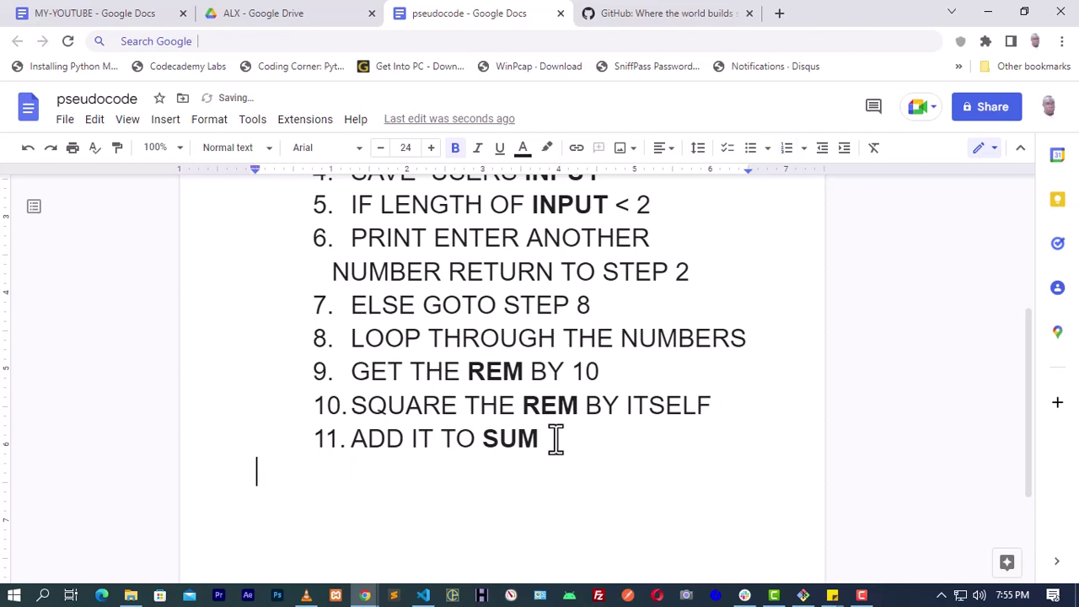
pyautogui.press('BackSpace')
pyautogui.press('BackSpace')
pyautogui.press('BackSpace')
pyautogui.write('M')
pyautogui.press('Return')
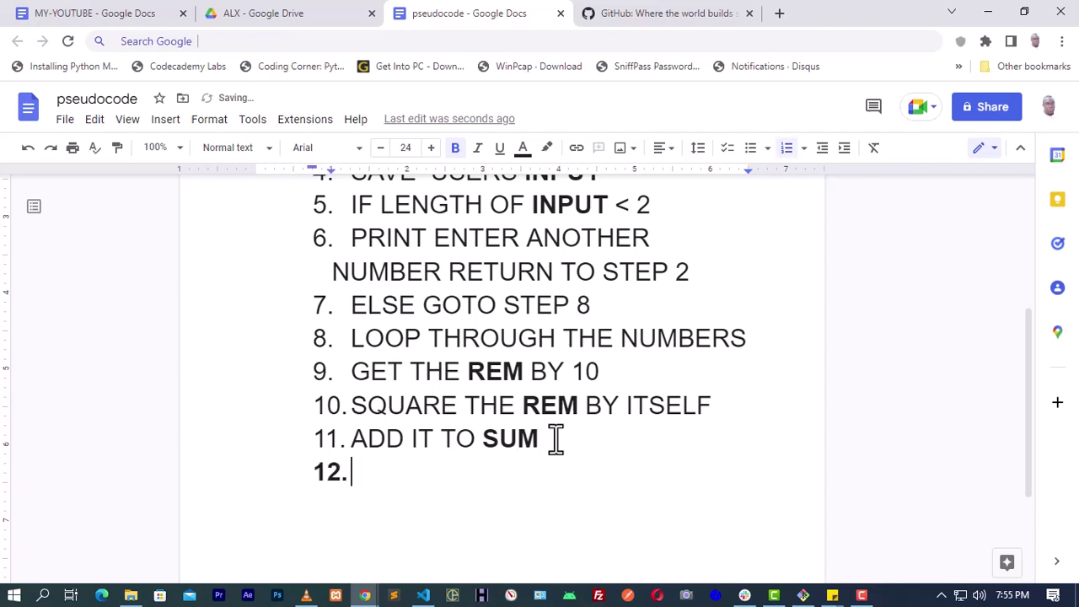
pyautogui.click(461, 154)
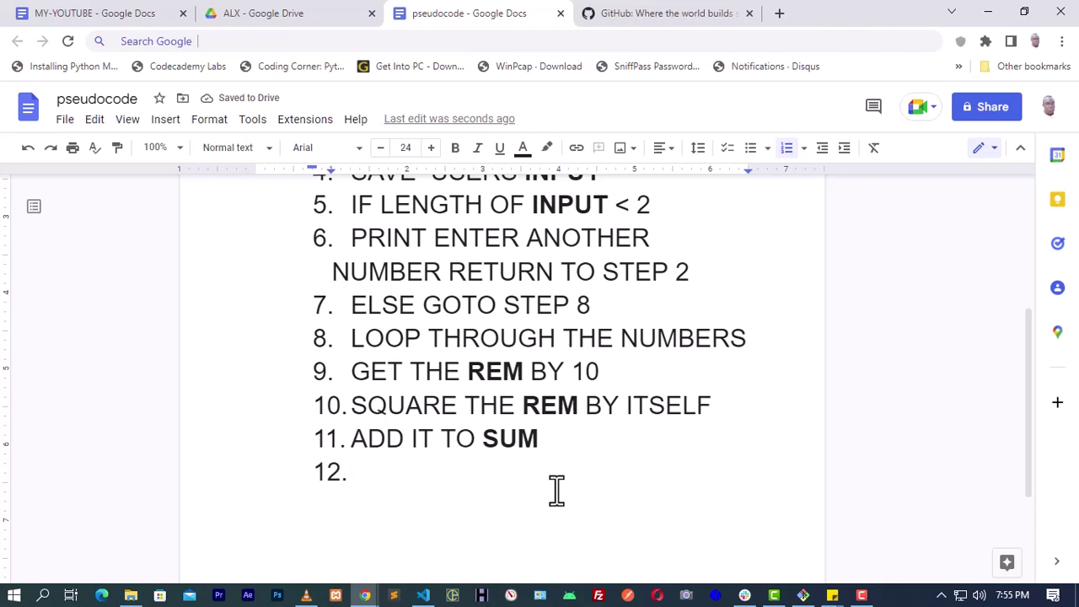
# Write item 12 as IF THE LOOP IS OUT OF NUMBERS STOP LOOPING and start item 13
pyautogui.scroll(1, 557, 489)
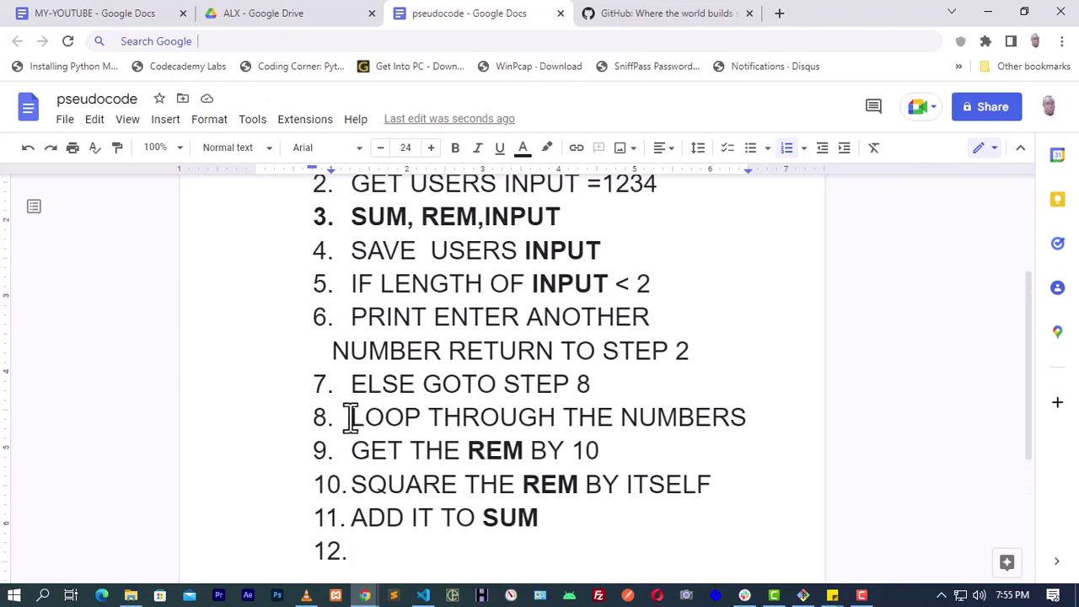
pyautogui.moveTo(352, 416); pyautogui.dragTo(751, 417)
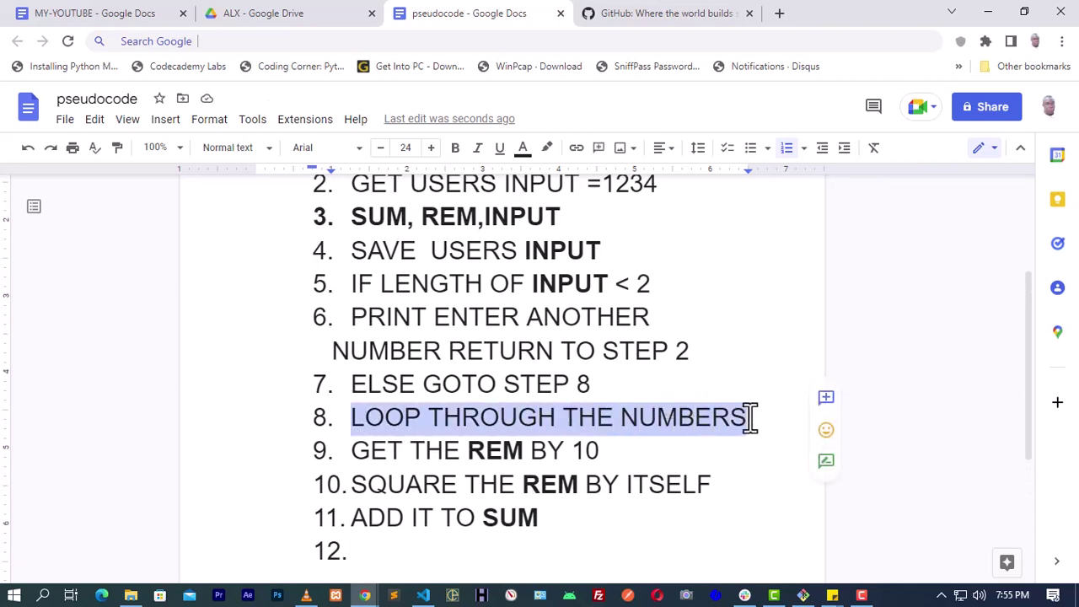
pyautogui.scroll(-1, 573, 481)
pyautogui.click(483, 471)
pyautogui.write('IF THE LOOP IS O')
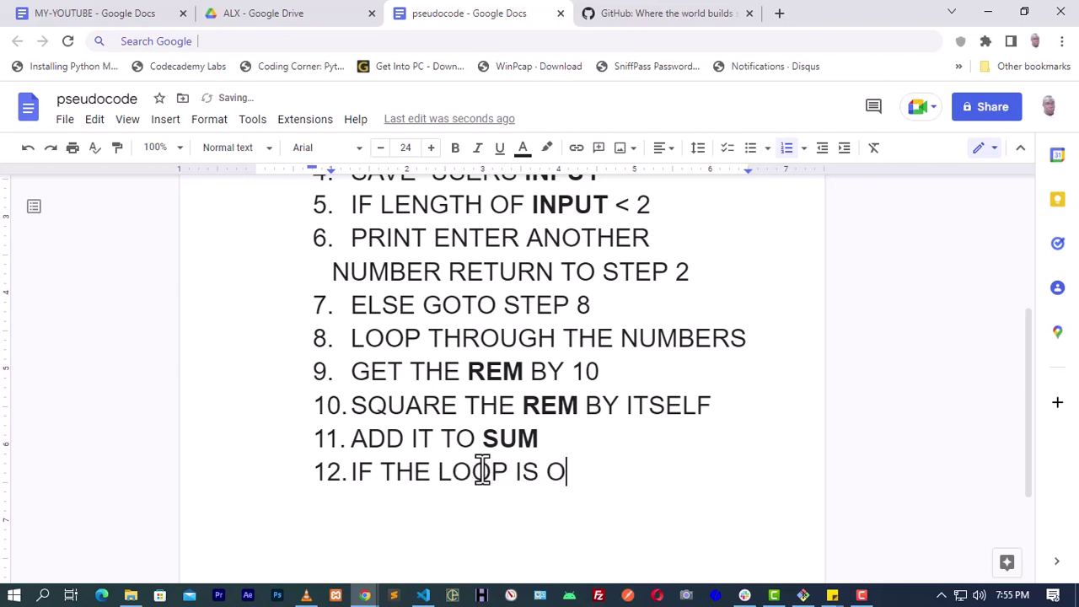
pyautogui.write('UT OF ')
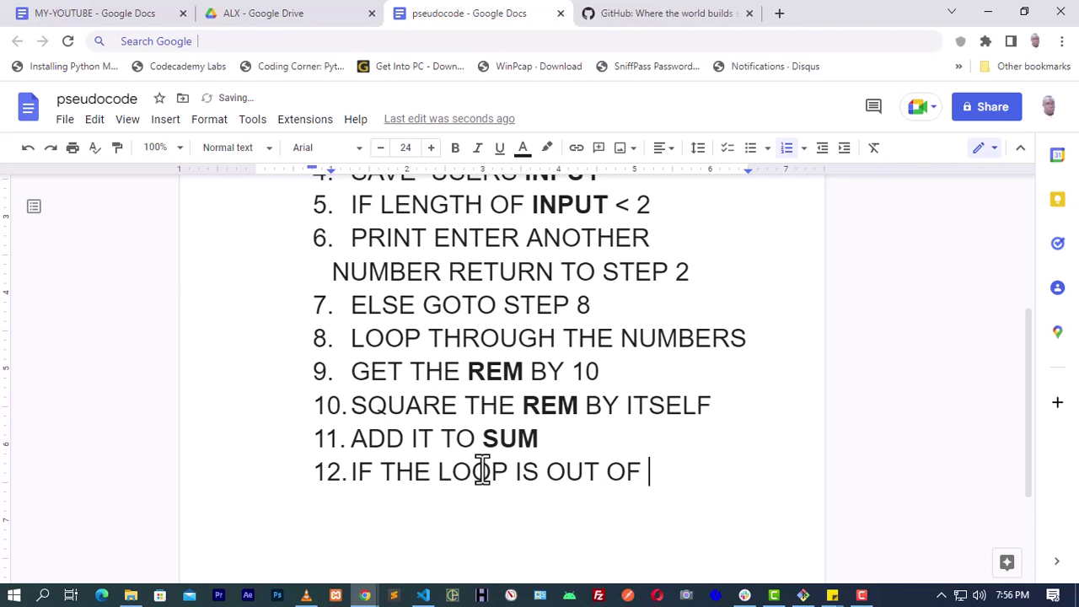
pyautogui.write('NUMBERS STOP LOOPI')
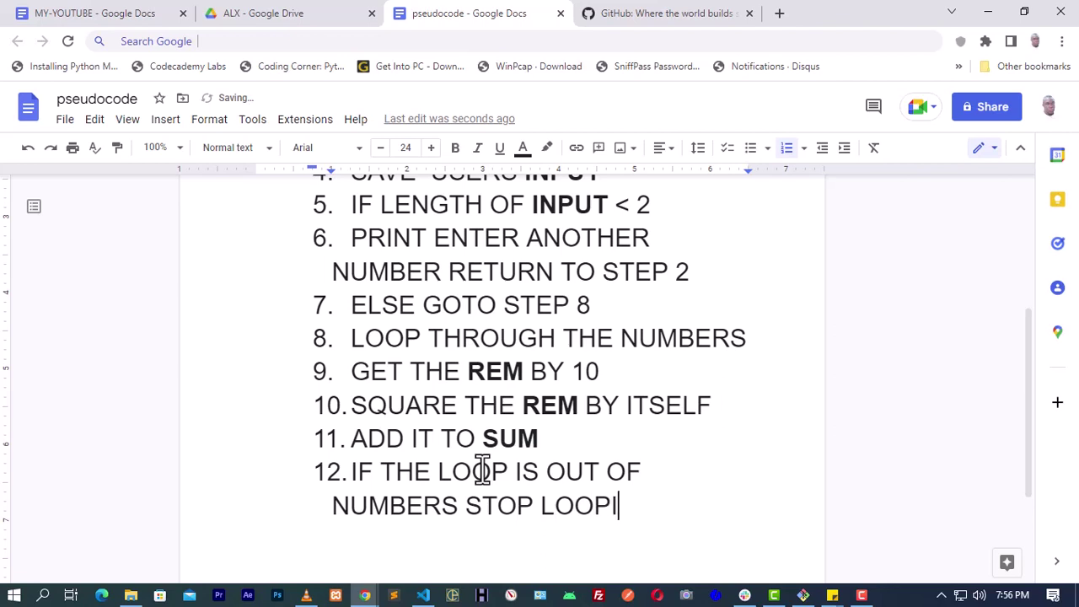
pyautogui.write('NG')
pyautogui.press('Return')
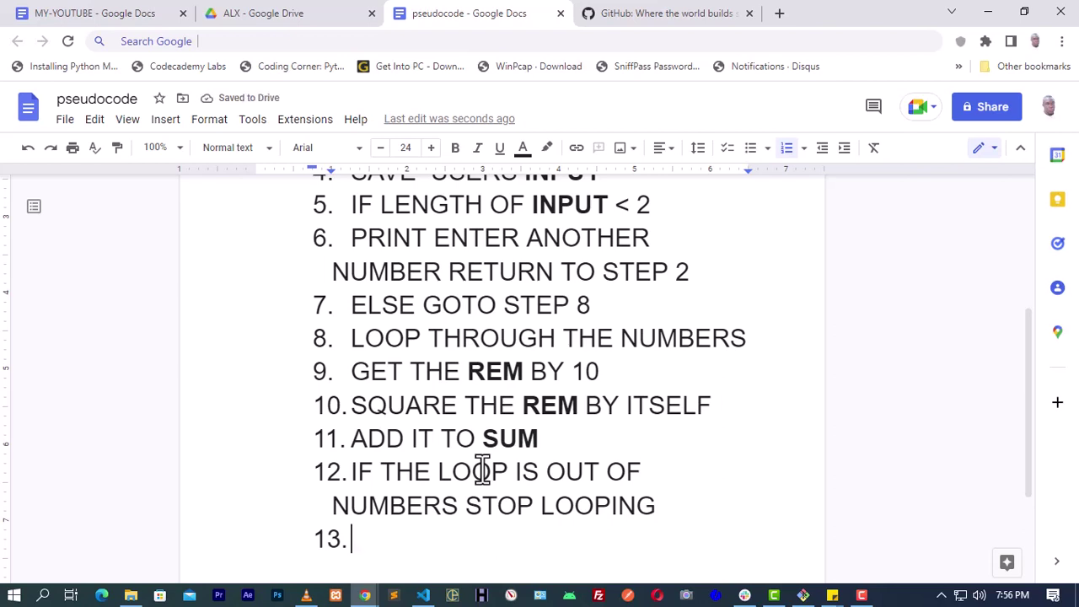
# Enter PRINT SUM as item 13 and STOP PROGRAM as item 14
pyautogui.write('PRIN')
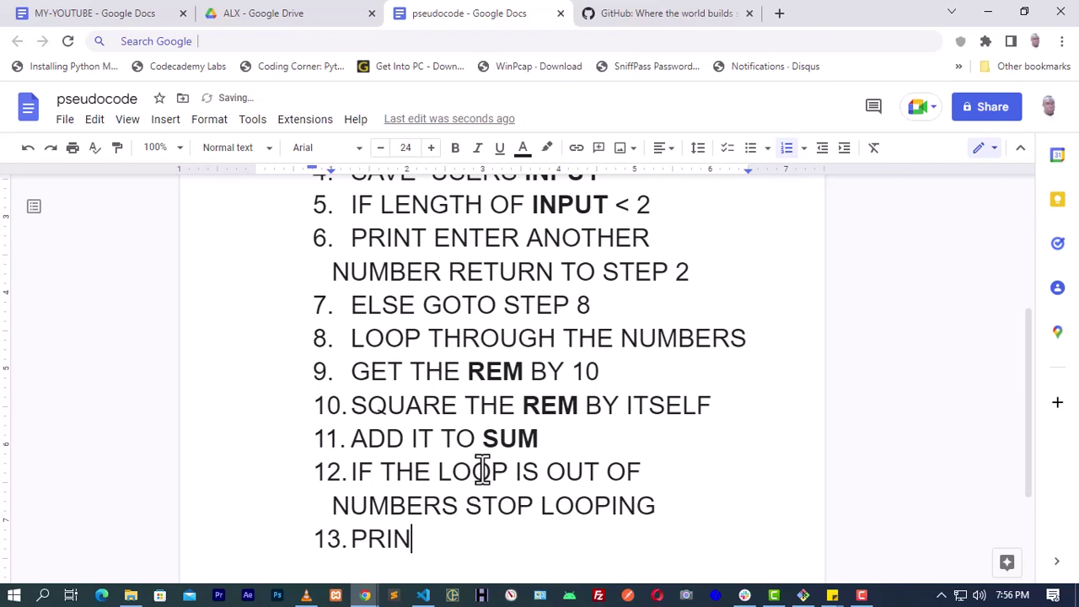
pyautogui.write('T SUM')
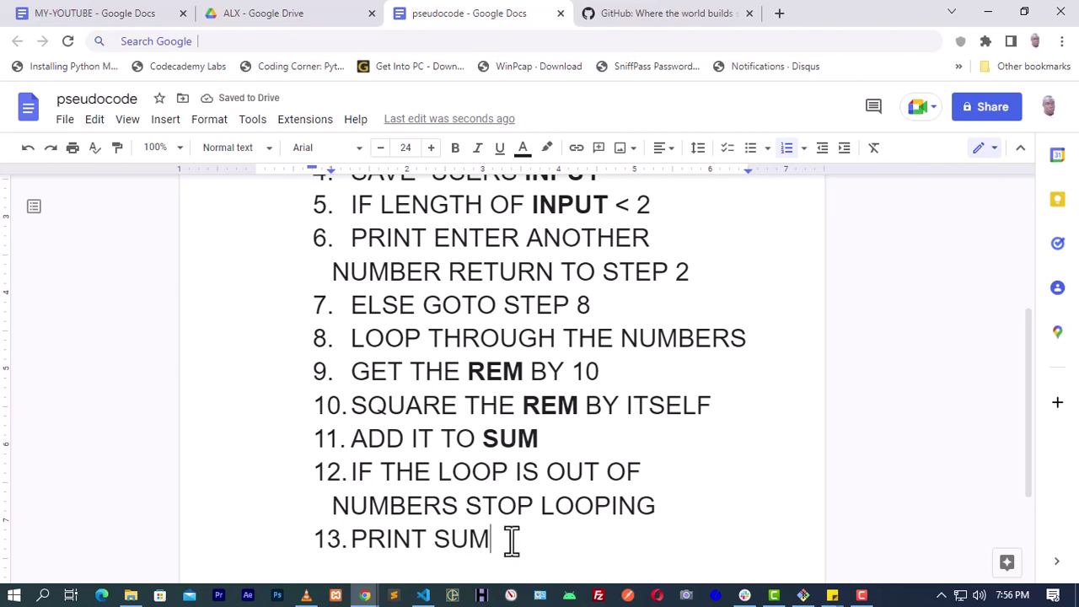
pyautogui.press('Return')
pyautogui.write('S')
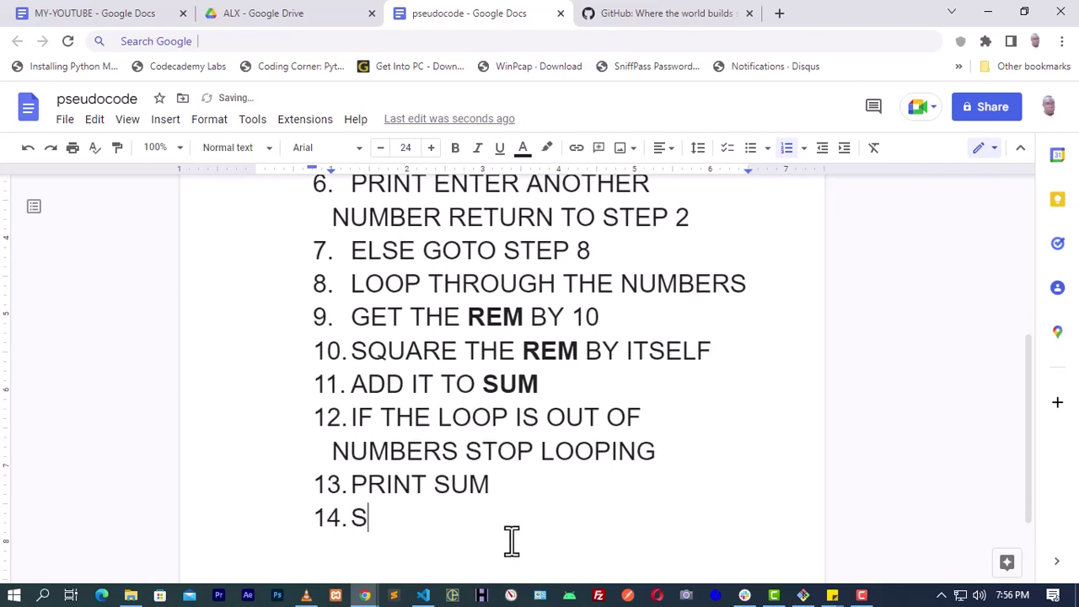
pyautogui.write('TOP P')
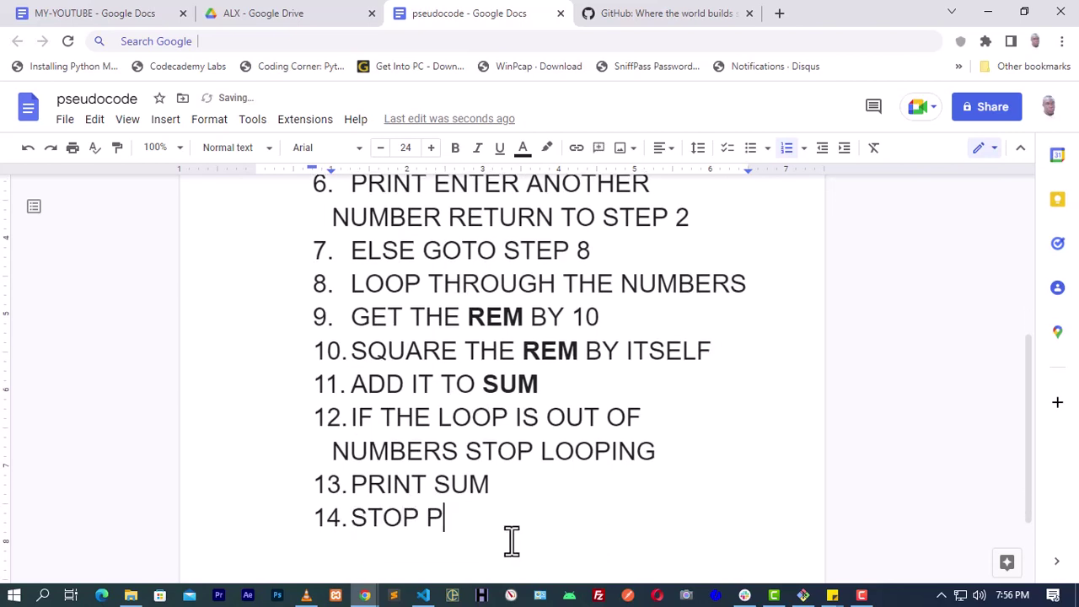
pyautogui.write('ROGRAM')
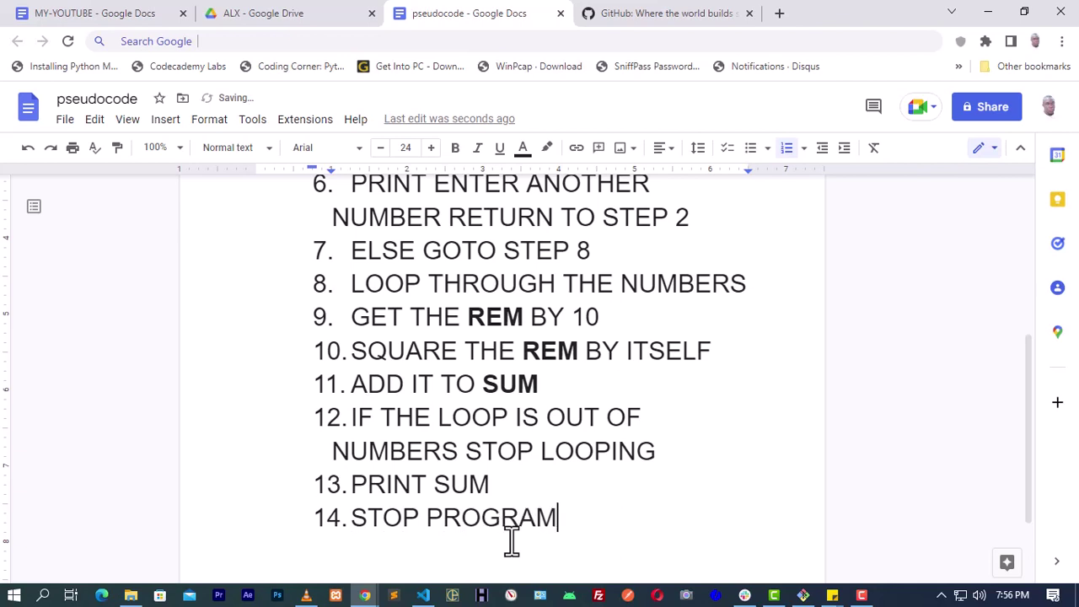